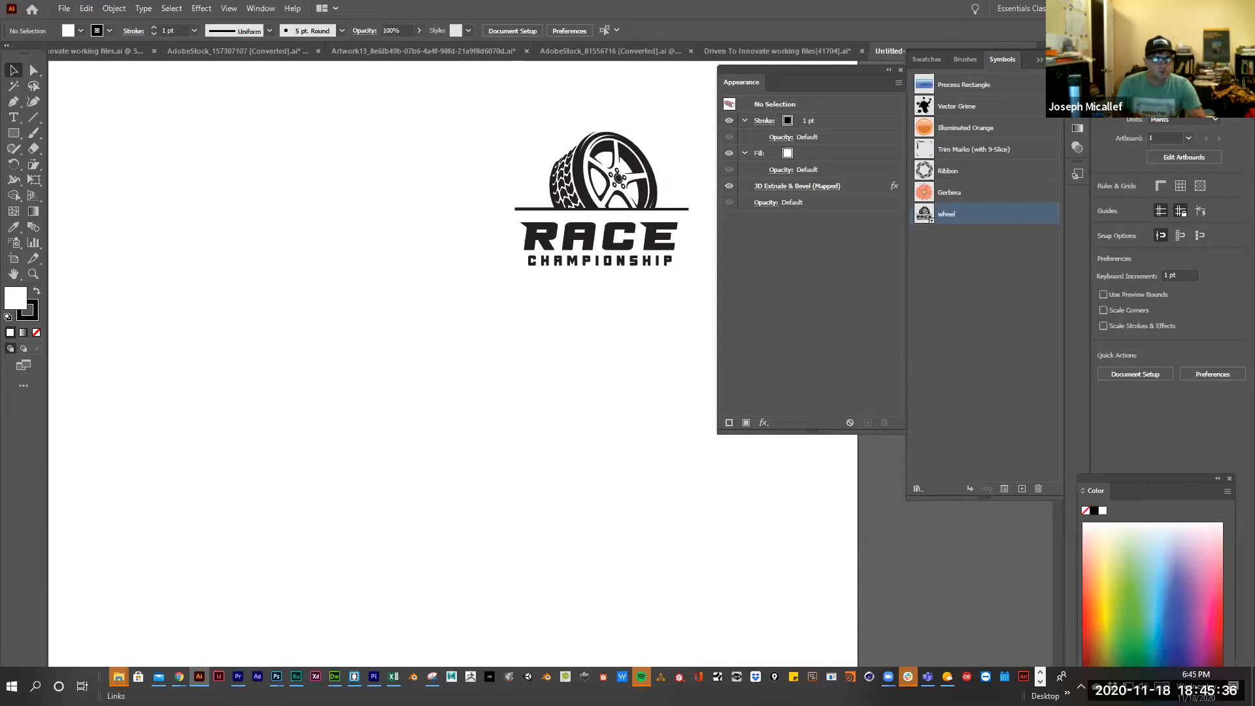
Draw a white rectangle about 241 by 238 pt on the artboard beside the Race Championship logo
{"action": "left_click", "coordinate": [200, 9]}
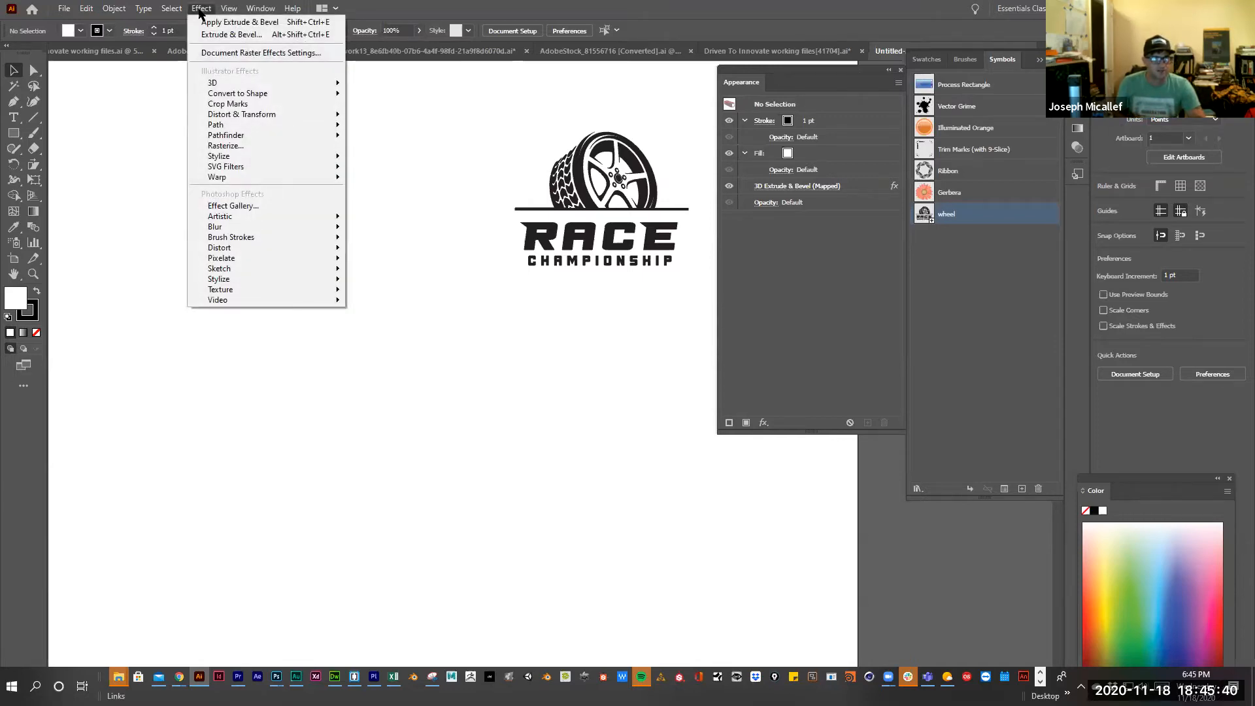
{"action": "mouse_move", "coordinate": [237, 86]}
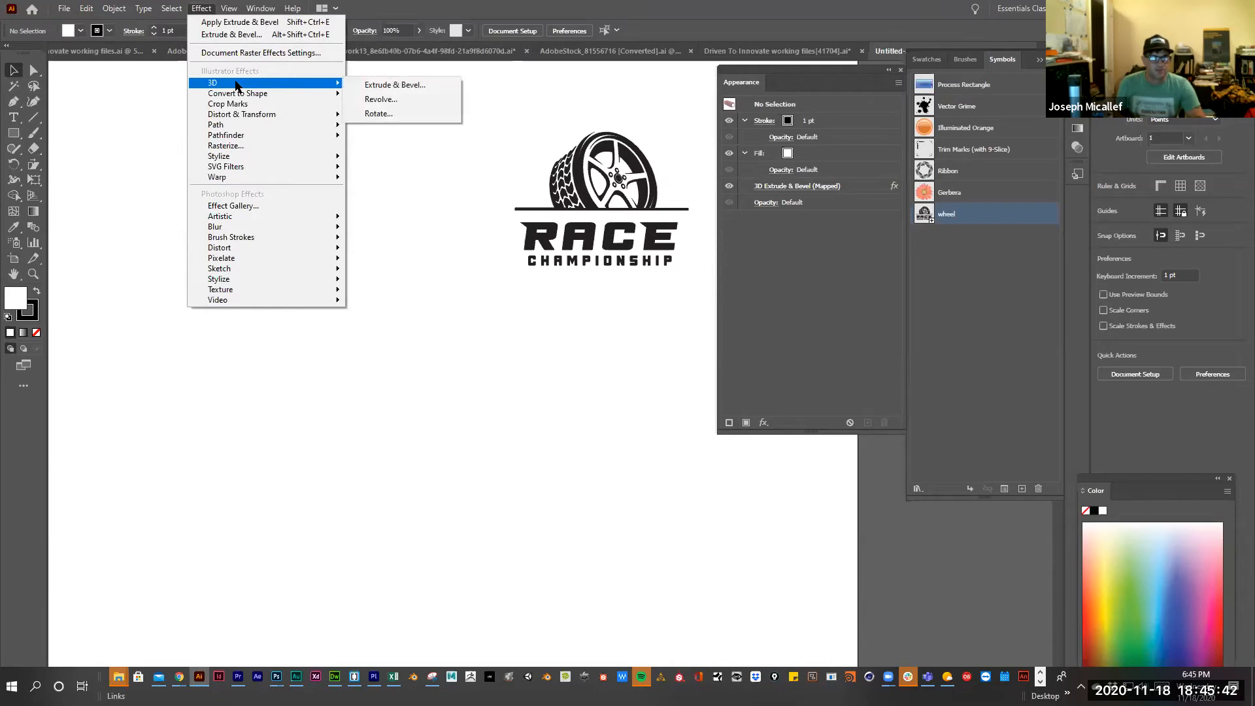
{"action": "left_click", "coordinate": [10, 132]}
{"action": "mouse_move", "coordinate": [157, 234]}
{"action": "left_mouse_down"}
{"action": "mouse_move", "coordinate": [412, 409]}
{"action": "mouse_move", "coordinate": [422, 495]}
{"action": "left_mouse_up"}
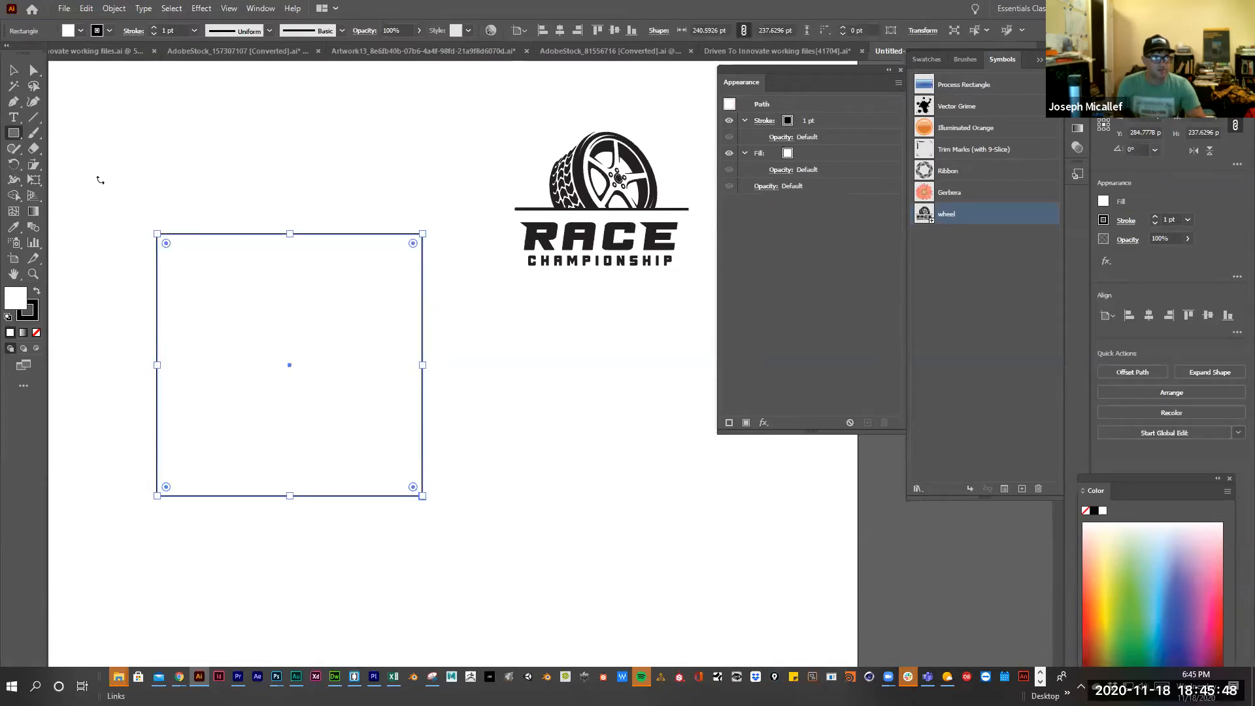
Start a 3D Extrude & Bevel on the rectangle with a 222 pt depth, rotated to about -5°, -24° and 3°
{"action": "left_click", "coordinate": [202, 8]}
{"action": "mouse_move", "coordinate": [278, 85]}
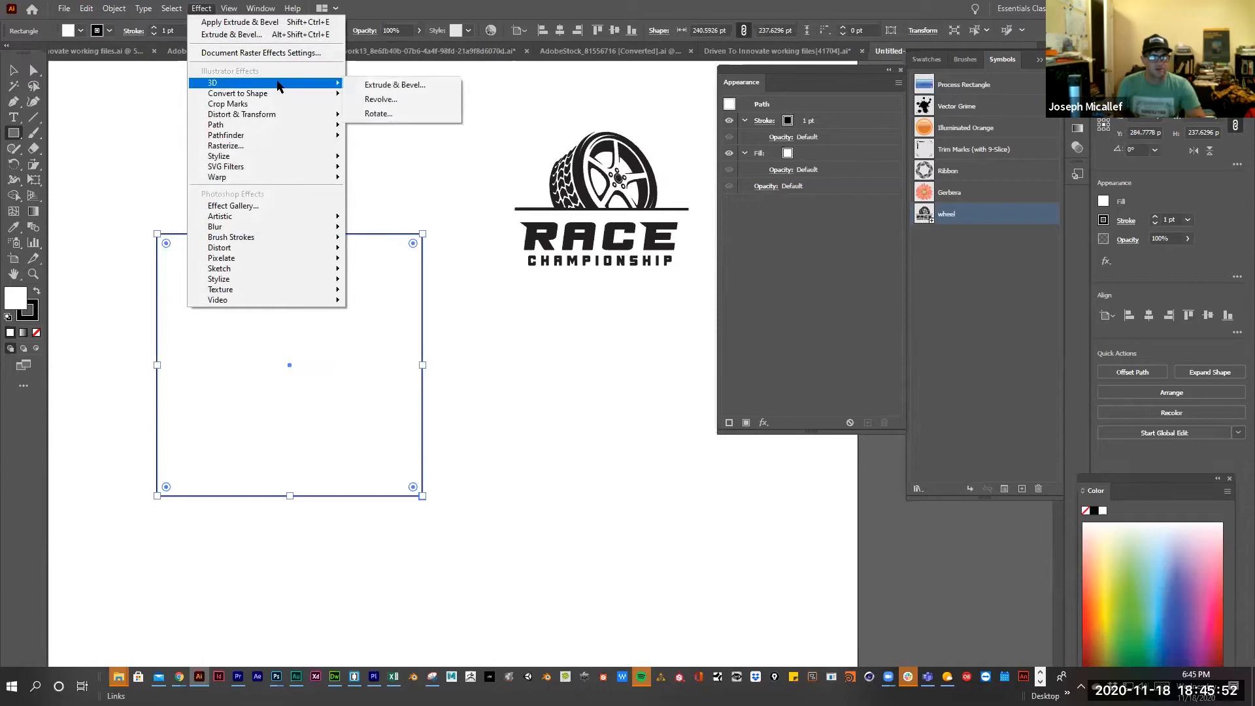
{"action": "left_click", "coordinate": [385, 85]}
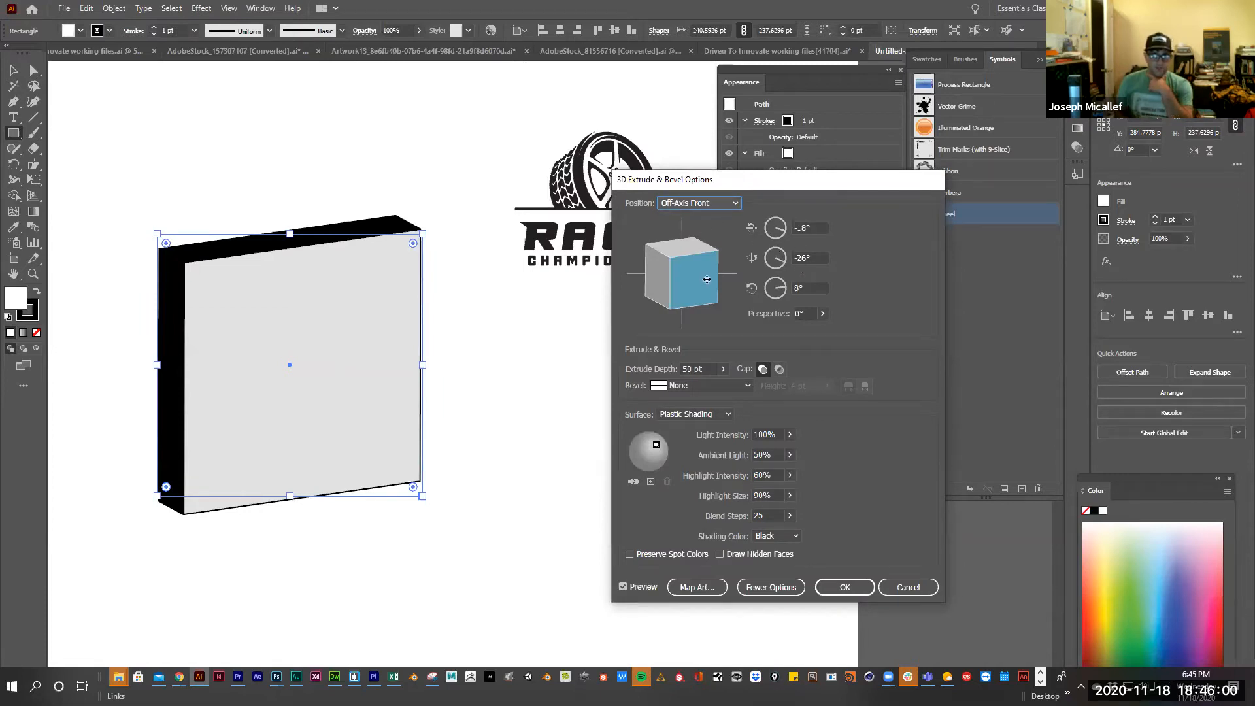
{"action": "left_click_drag", "start_coordinate": [687, 275], "coordinate": [705, 282]}
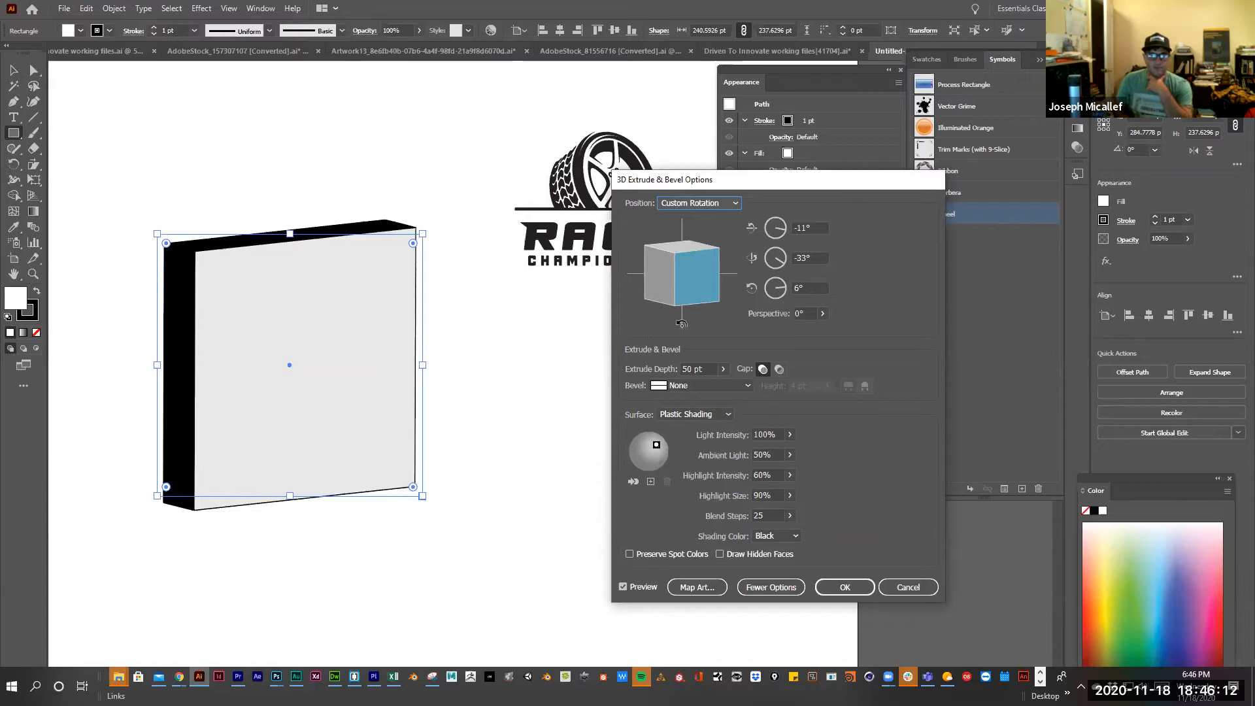
{"action": "left_click", "coordinate": [723, 368]}
{"action": "left_click_drag", "start_coordinate": [673, 385], "coordinate": [678, 385]}
{"action": "left_click_drag", "start_coordinate": [707, 282], "coordinate": [698, 281]}
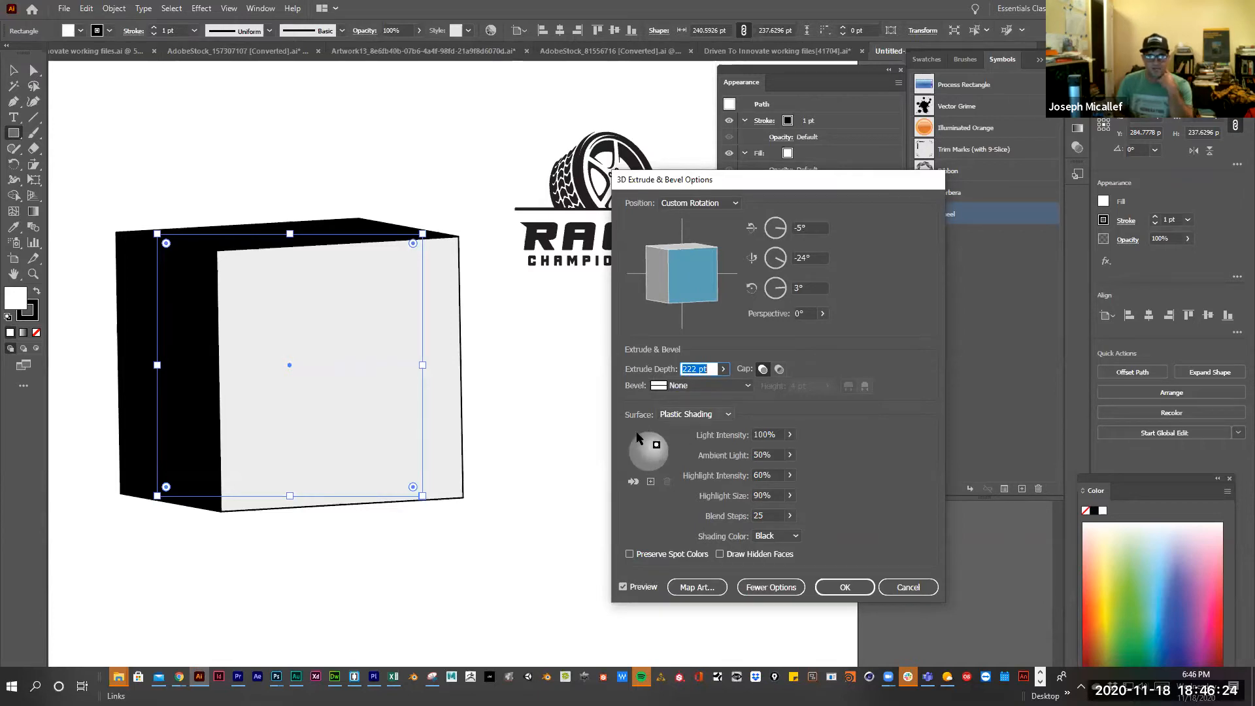
Try Diffuse Shading as the cube's surface with the additional lighting options shown
{"action": "left_click", "coordinate": [760, 588]}
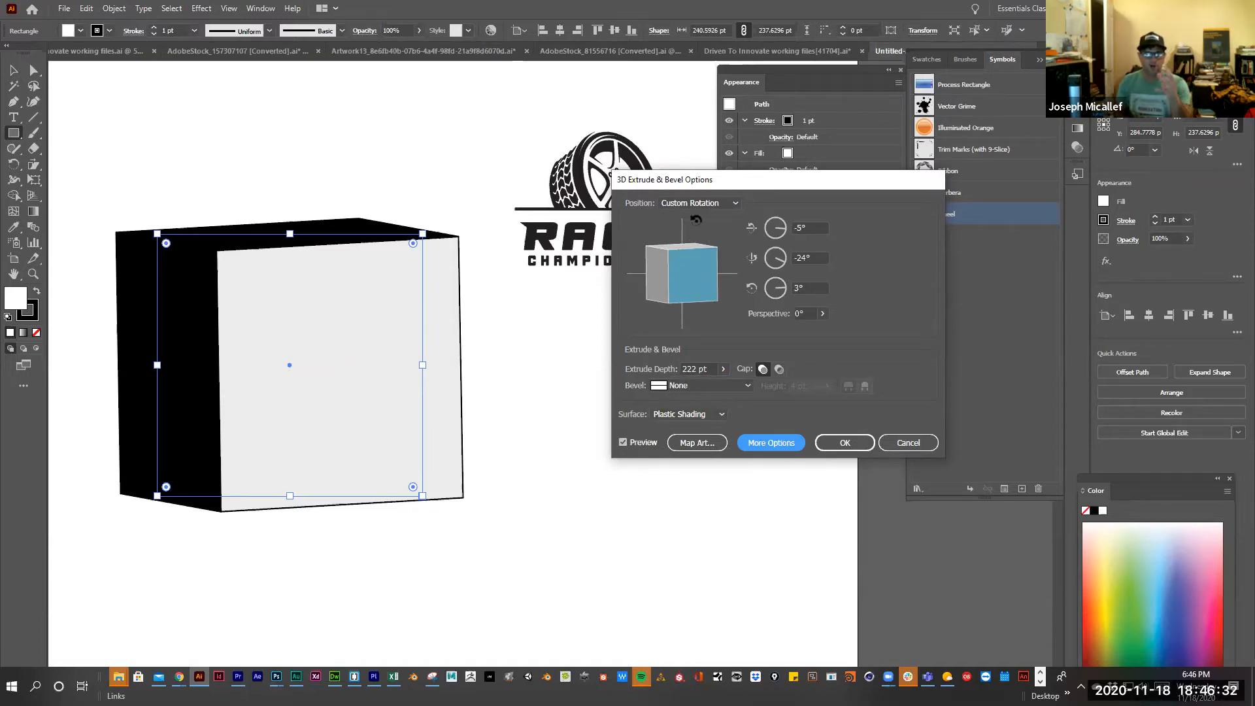
{"action": "left_click", "coordinate": [702, 416]}
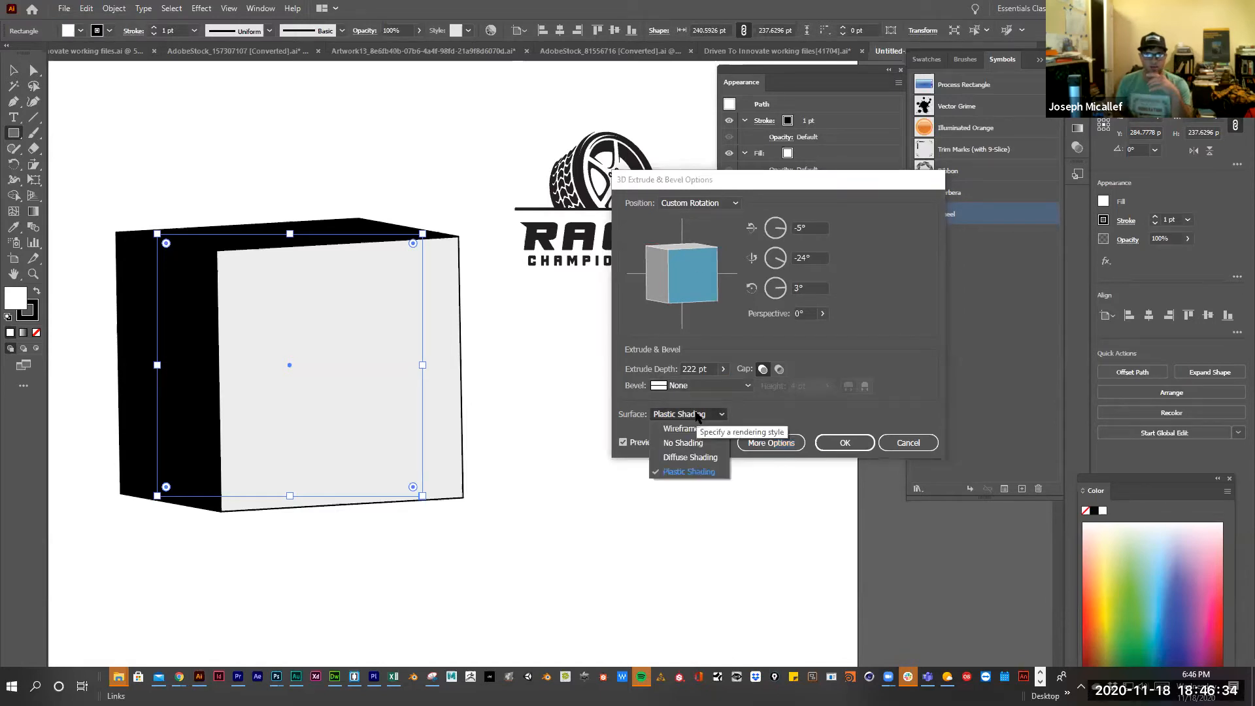
{"action": "left_click", "coordinate": [680, 457]}
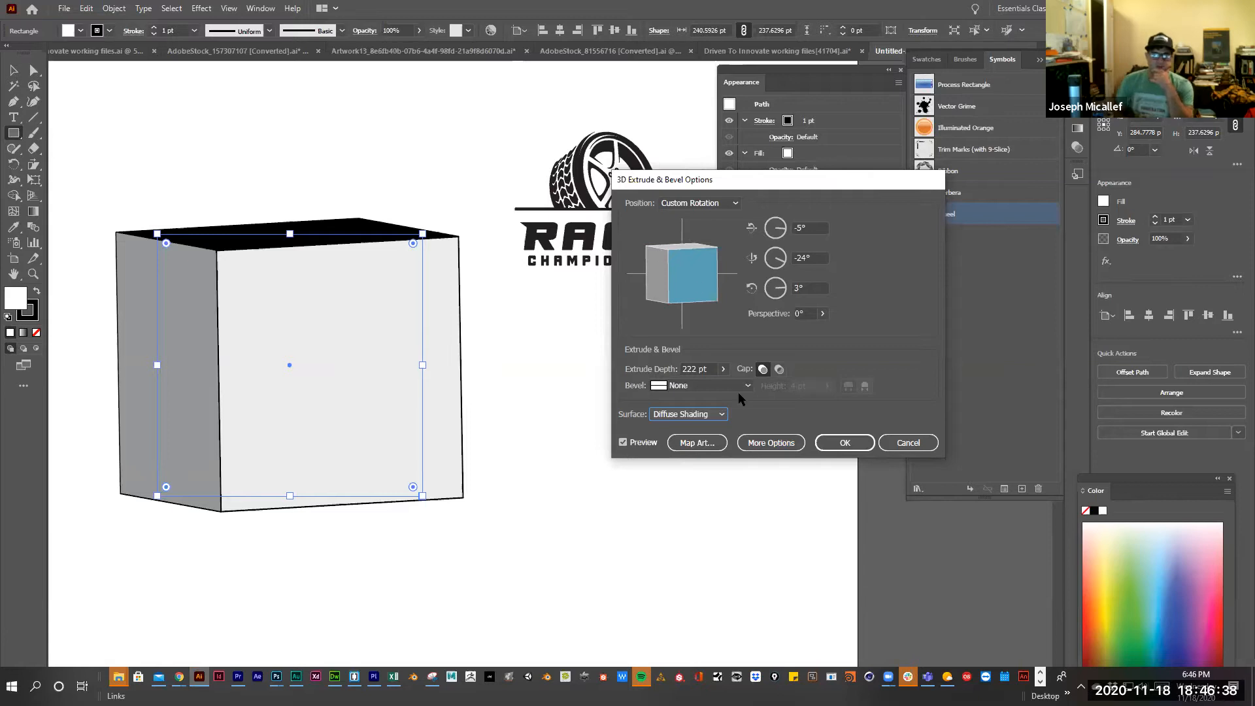
{"action": "left_click", "coordinate": [760, 445]}
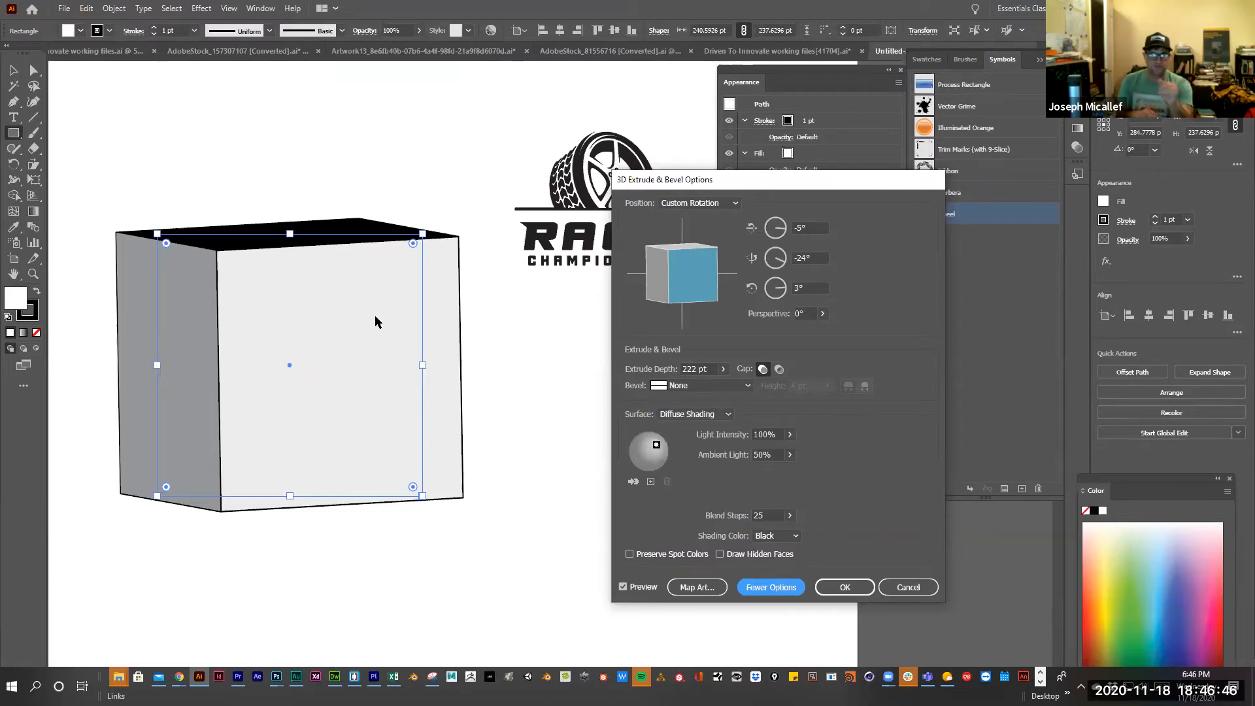
Add a second light near the upper part of the lighting sphere and set the surface to Plastic Shading
{"action": "left_click", "coordinate": [650, 481]}
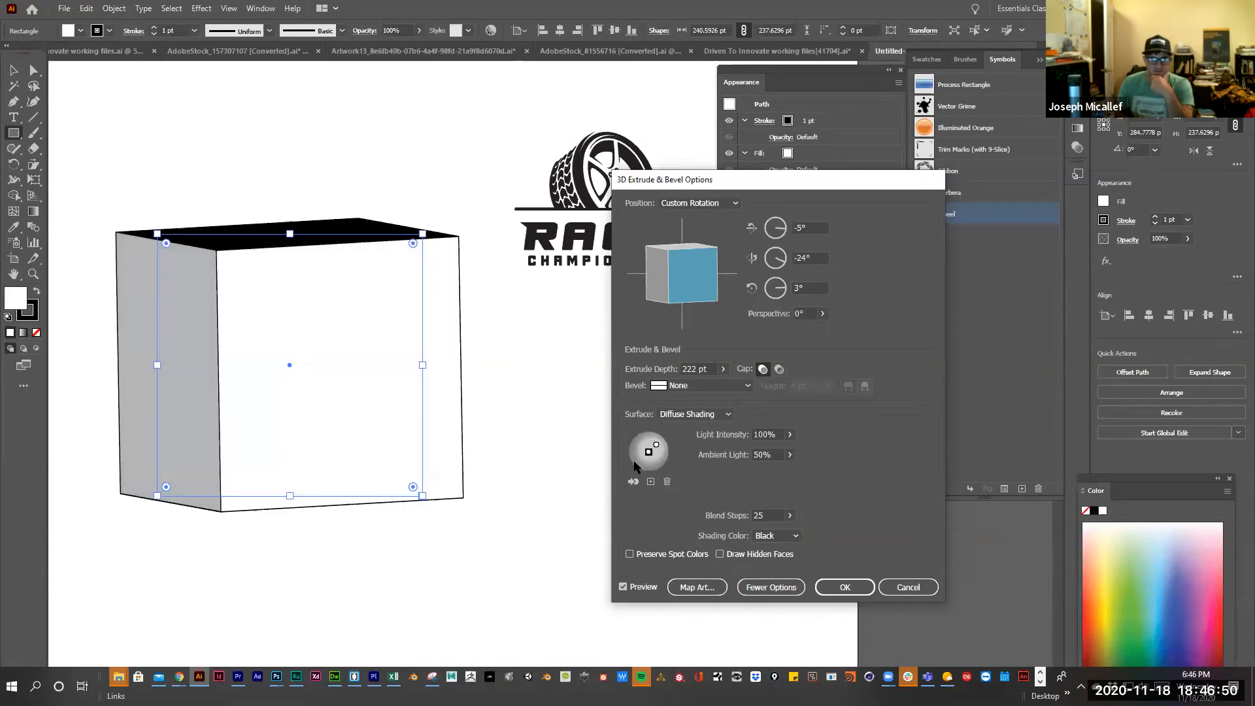
{"action": "left_click_drag", "start_coordinate": [648, 450], "coordinate": [644, 447]}
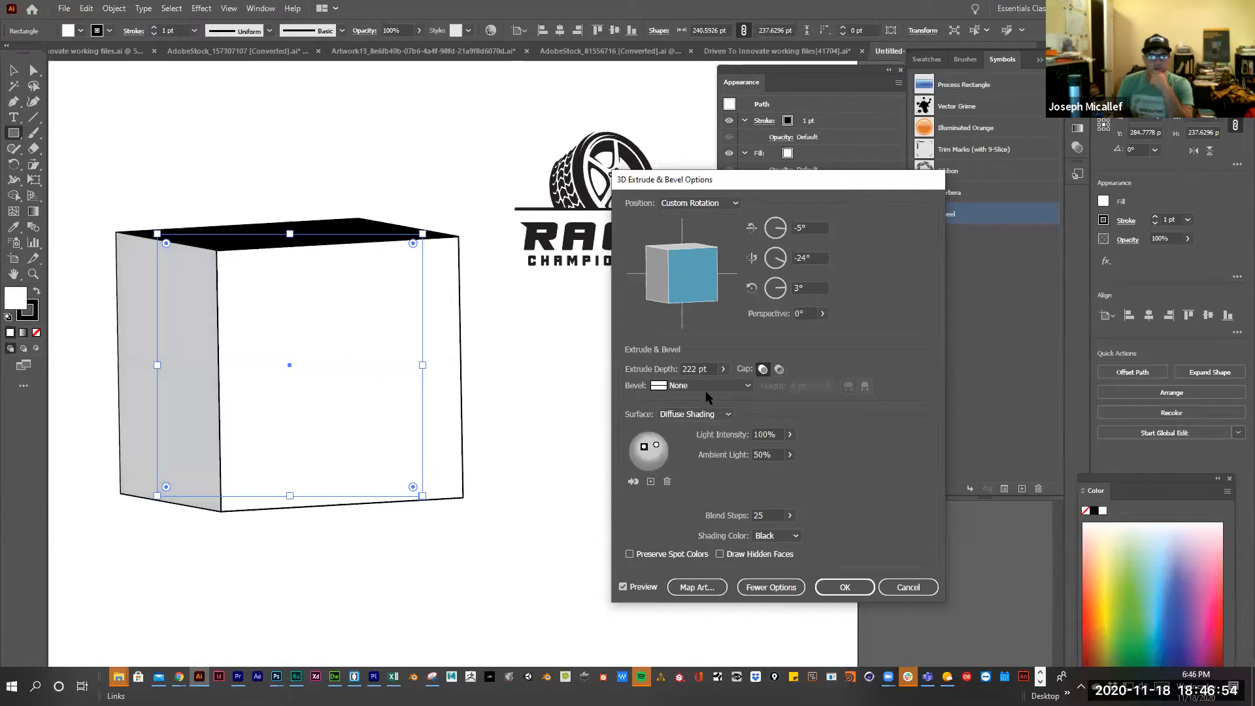
{"action": "left_click", "coordinate": [701, 418]}
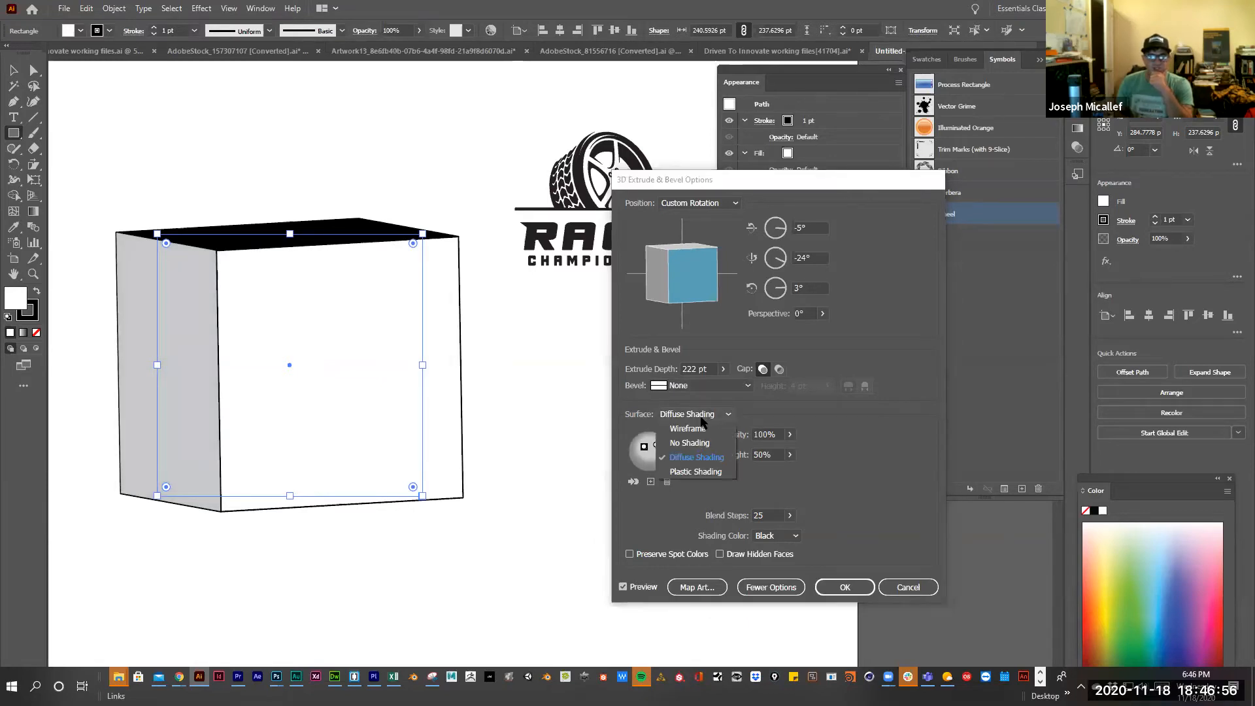
{"action": "left_click", "coordinate": [693, 473]}
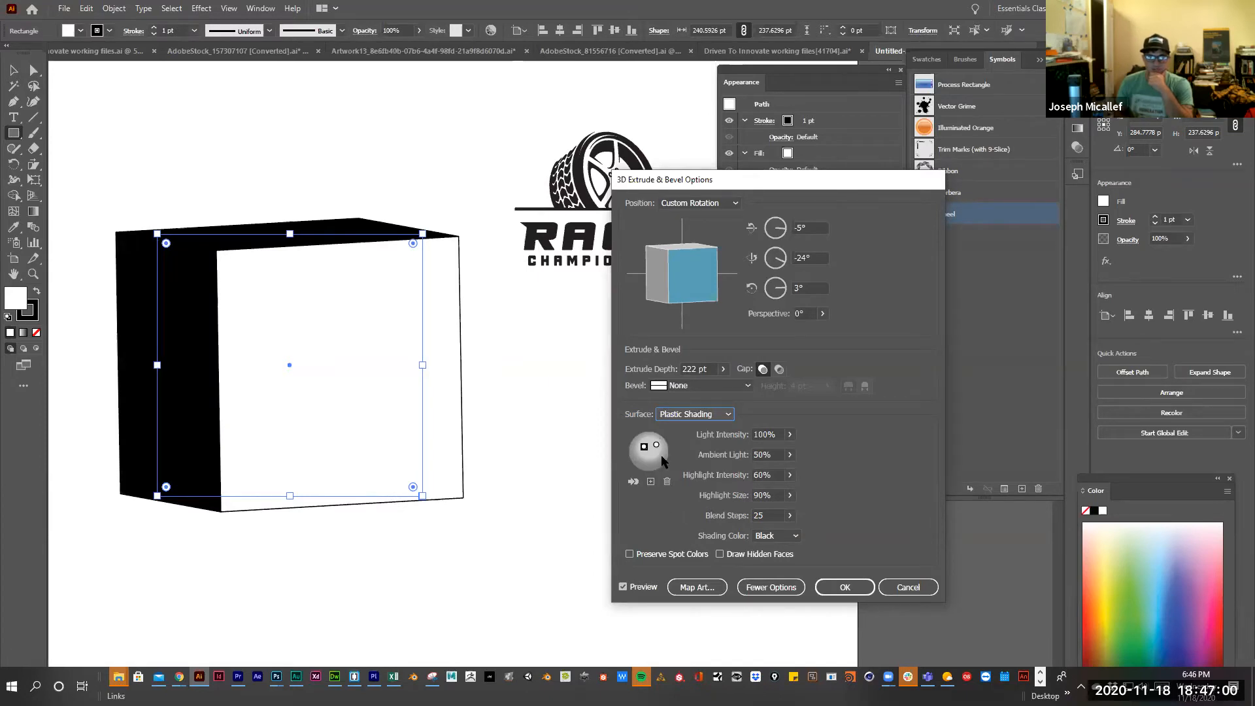
Change the shading color to Custom red and move the lights to the lower half of the lighting sphere
{"action": "left_click", "coordinate": [773, 535]}
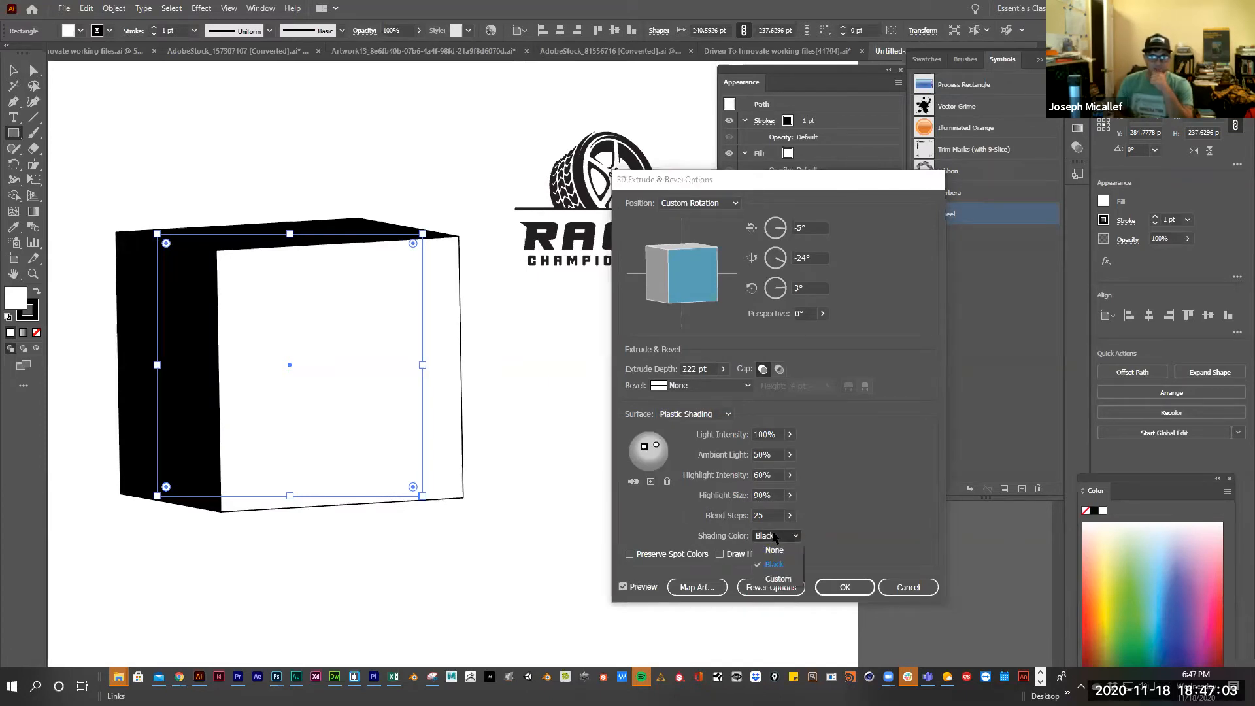
{"action": "left_click", "coordinate": [776, 579]}
{"action": "mouse_move", "coordinate": [644, 447]}
{"action": "left_mouse_down"}
{"action": "mouse_move", "coordinate": [639, 463]}
{"action": "mouse_move", "coordinate": [659, 458]}
{"action": "left_mouse_up"}
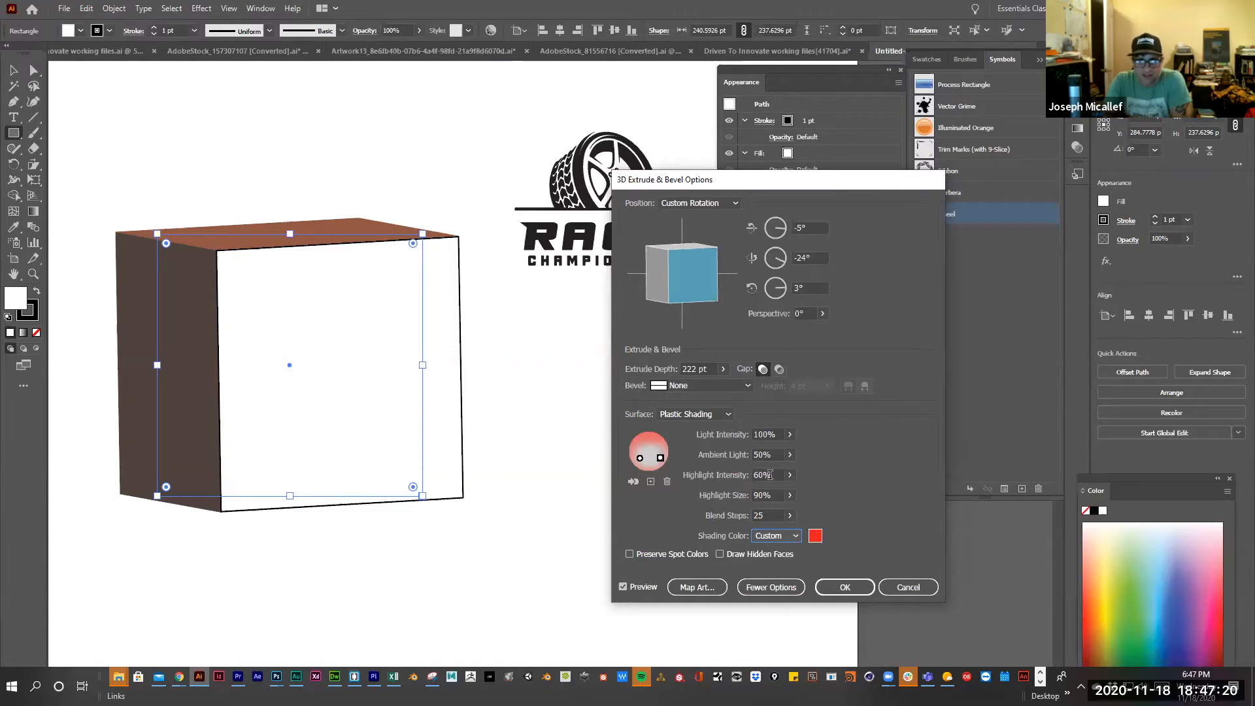
Set the cube's highlight size to 49% and highlight intensity to 77%
{"action": "left_click", "coordinate": [789, 495]}
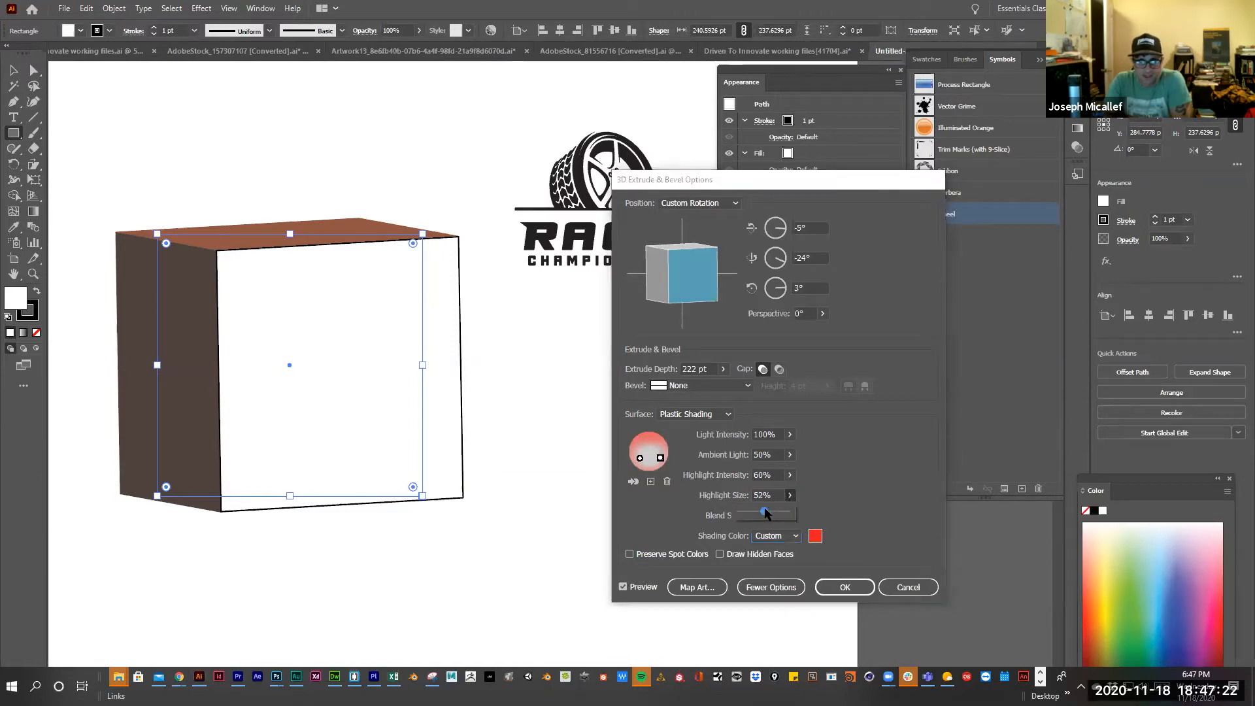
{"action": "left_click", "coordinate": [789, 475]}
{"action": "left_click_drag", "start_coordinate": [769, 492], "coordinate": [775, 492]}
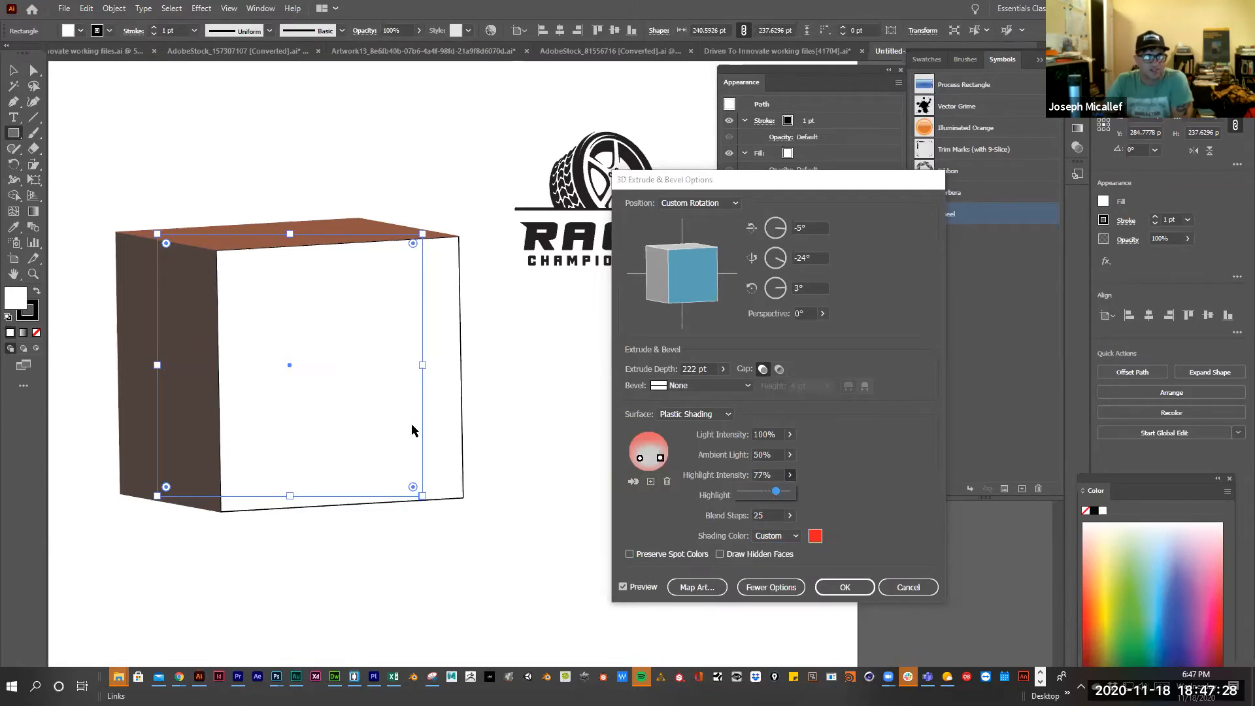
Rotate the cube to about -12°, -23° and 3° and set its perspective to 91°
{"action": "left_click_drag", "start_coordinate": [706, 273], "coordinate": [701, 281]}
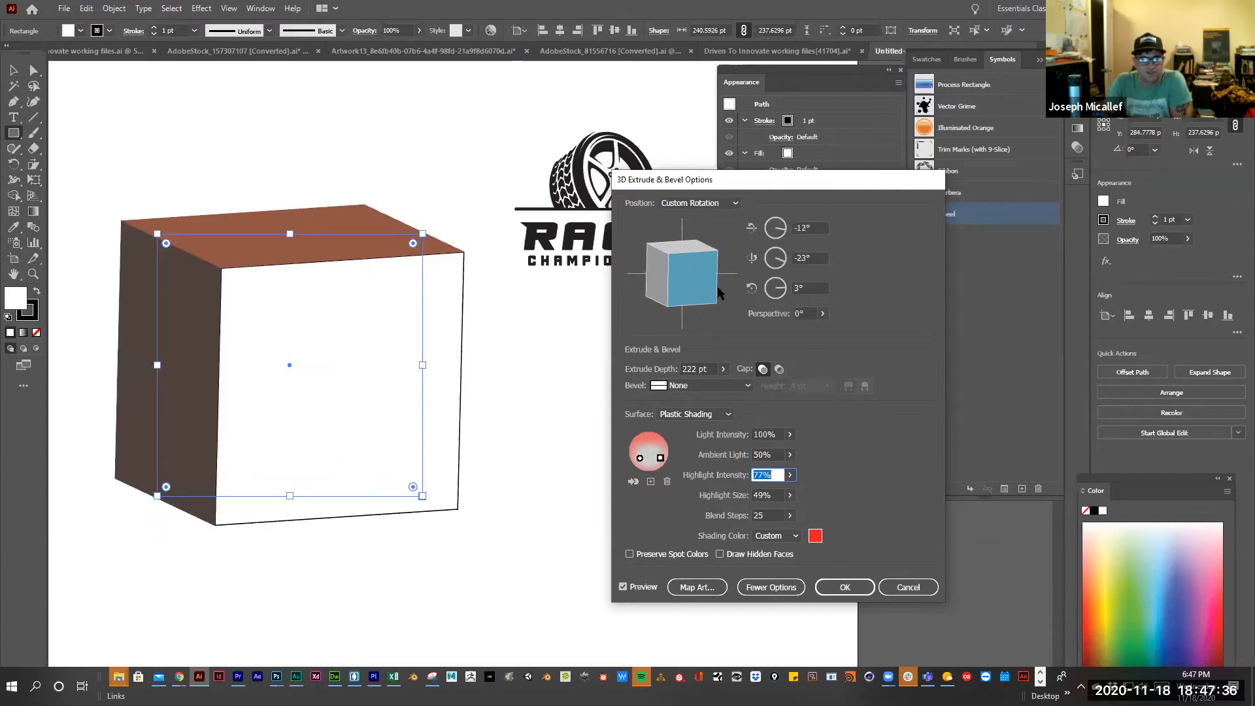
{"action": "left_click", "coordinate": [822, 313]}
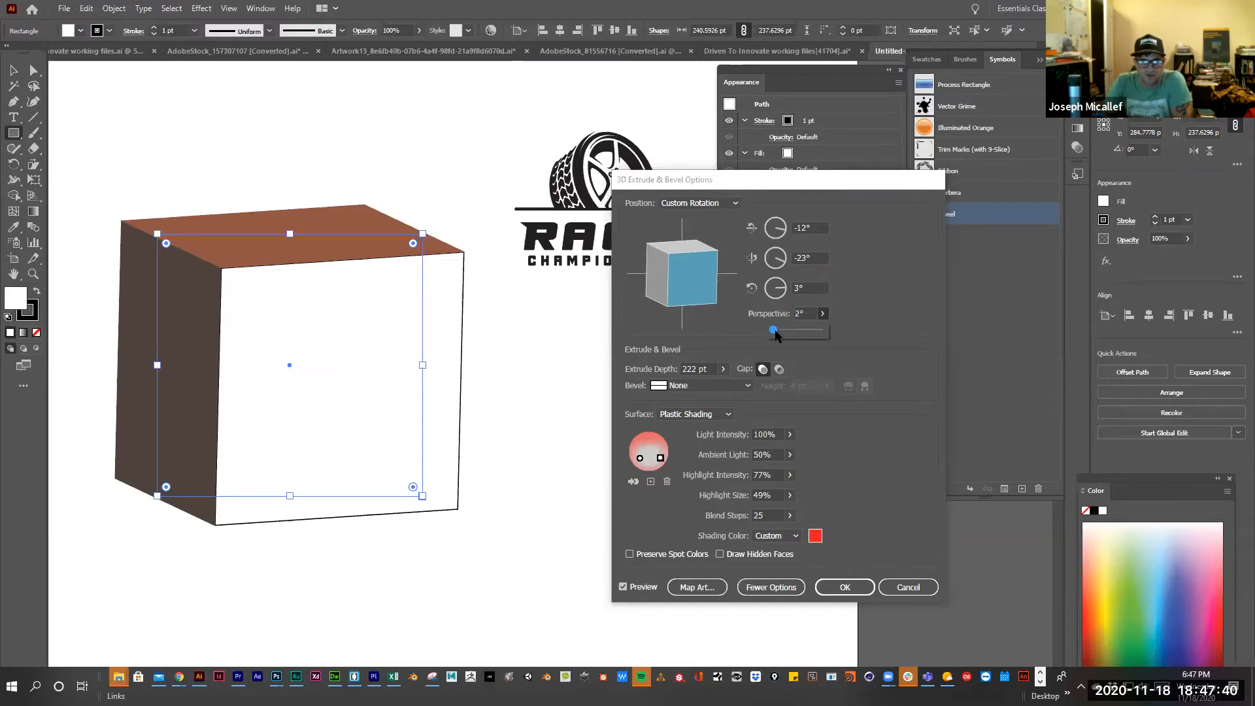
{"action": "left_click_drag", "start_coordinate": [777, 334], "coordinate": [795, 338]}
{"action": "left_click", "coordinate": [800, 341]}
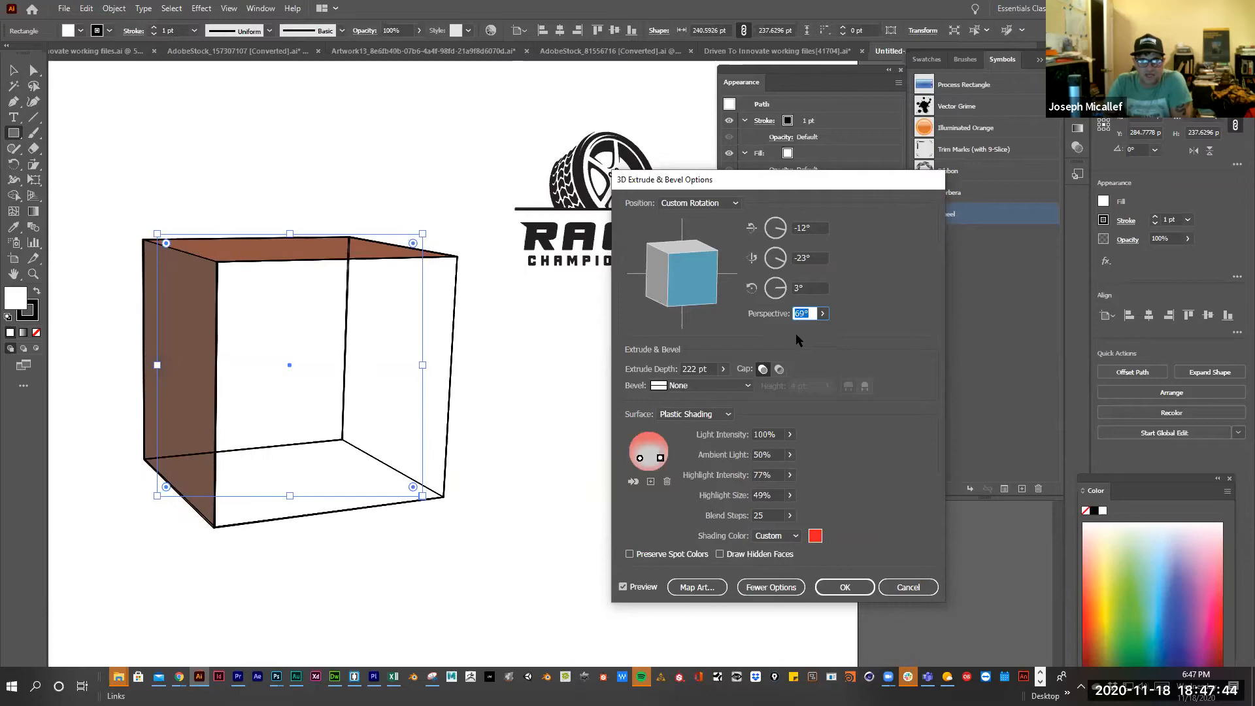
{"action": "left_click", "coordinate": [822, 314]}
{"action": "left_click_drag", "start_coordinate": [793, 331], "coordinate": [799, 331]}
{"action": "left_click", "coordinate": [815, 325]}
{"action": "left_click", "coordinate": [822, 314]}
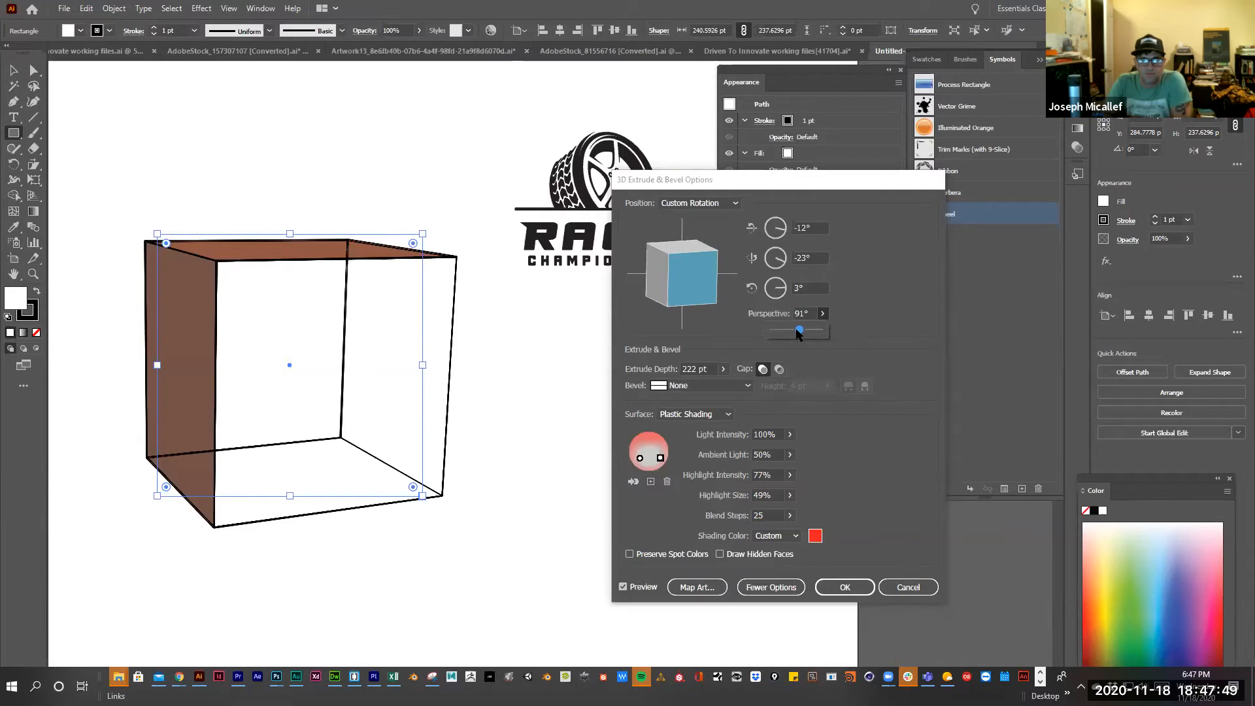
{"action": "left_click", "coordinate": [553, 427]}
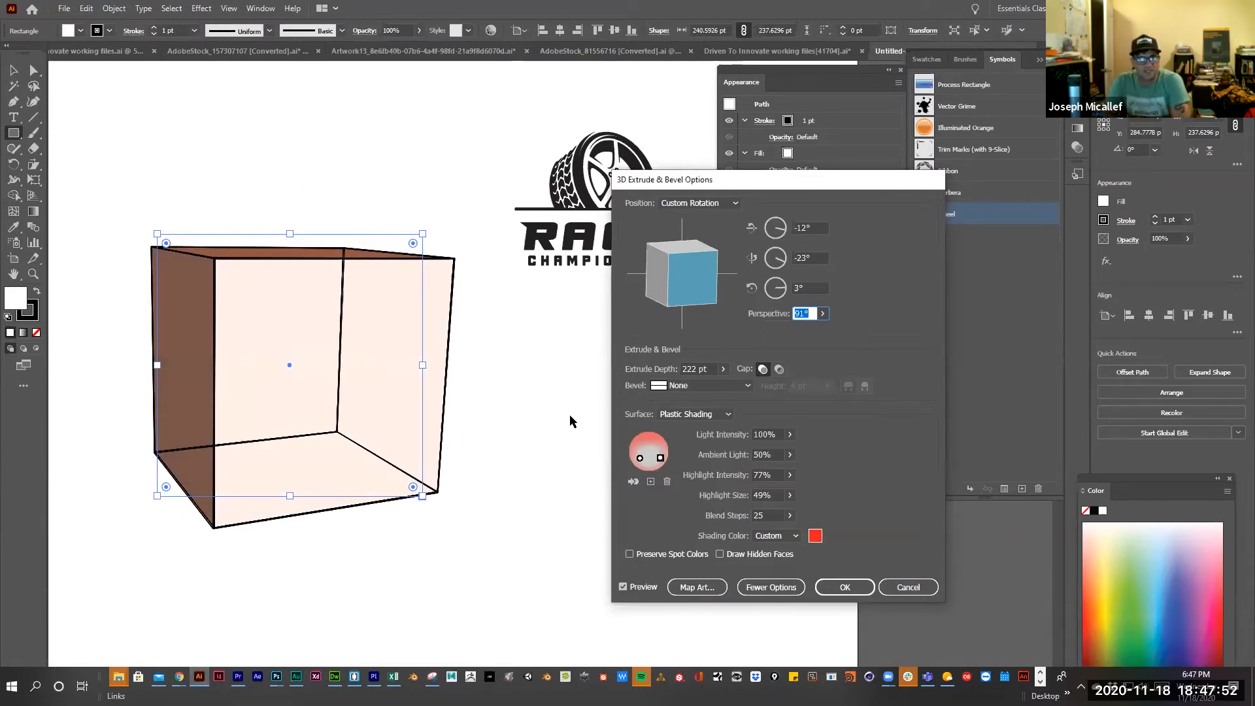
Rotate the cube to about -18°, -20° and 10° and apply the extrude effect
{"action": "mouse_move", "coordinate": [710, 294]}
{"action": "left_mouse_down"}
{"action": "mouse_move", "coordinate": [676, 289]}
{"action": "mouse_move", "coordinate": [697, 270]}
{"action": "mouse_move", "coordinate": [685, 291]}
{"action": "left_mouse_up"}
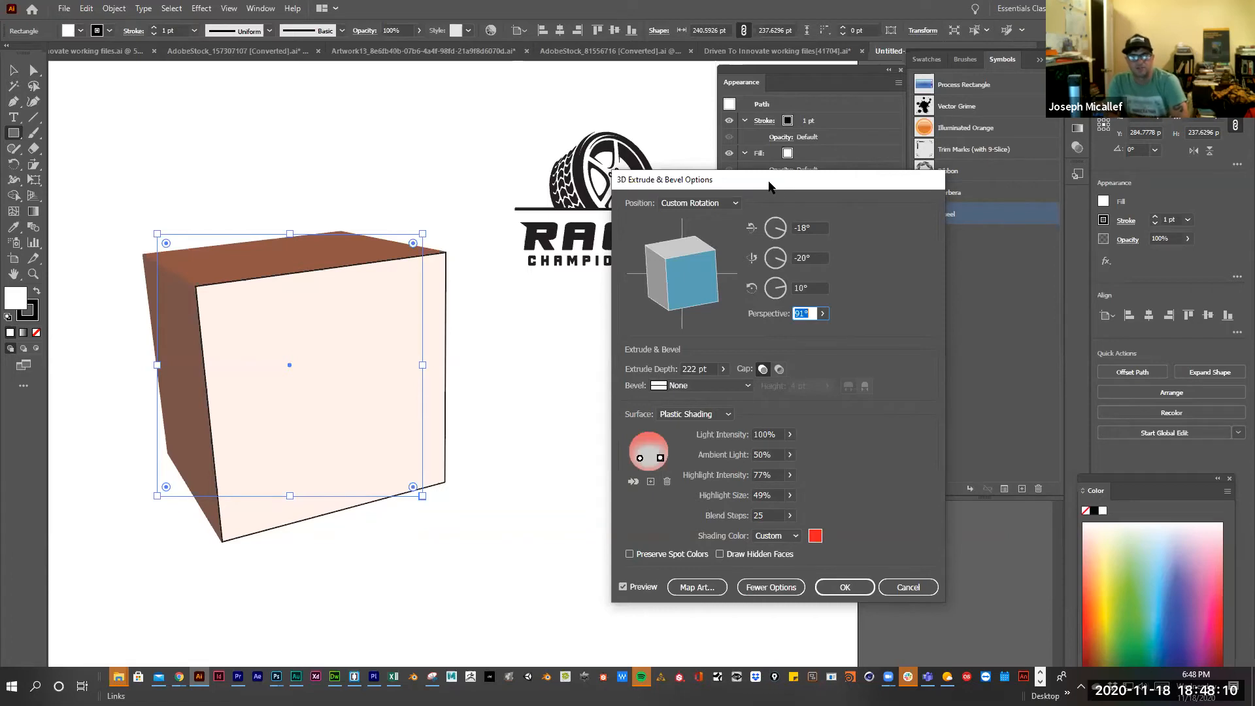
{"action": "left_click_drag", "start_coordinate": [768, 187], "coordinate": [606, 174]}
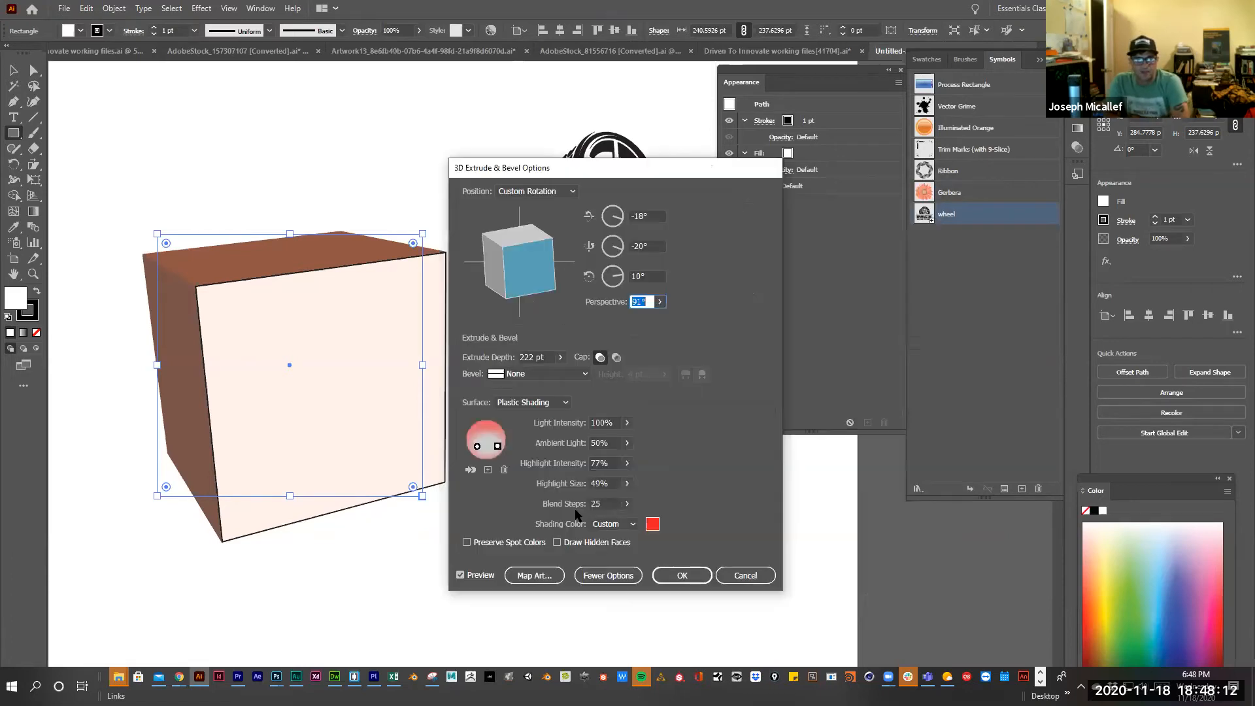
{"action": "left_click", "coordinate": [677, 575]}
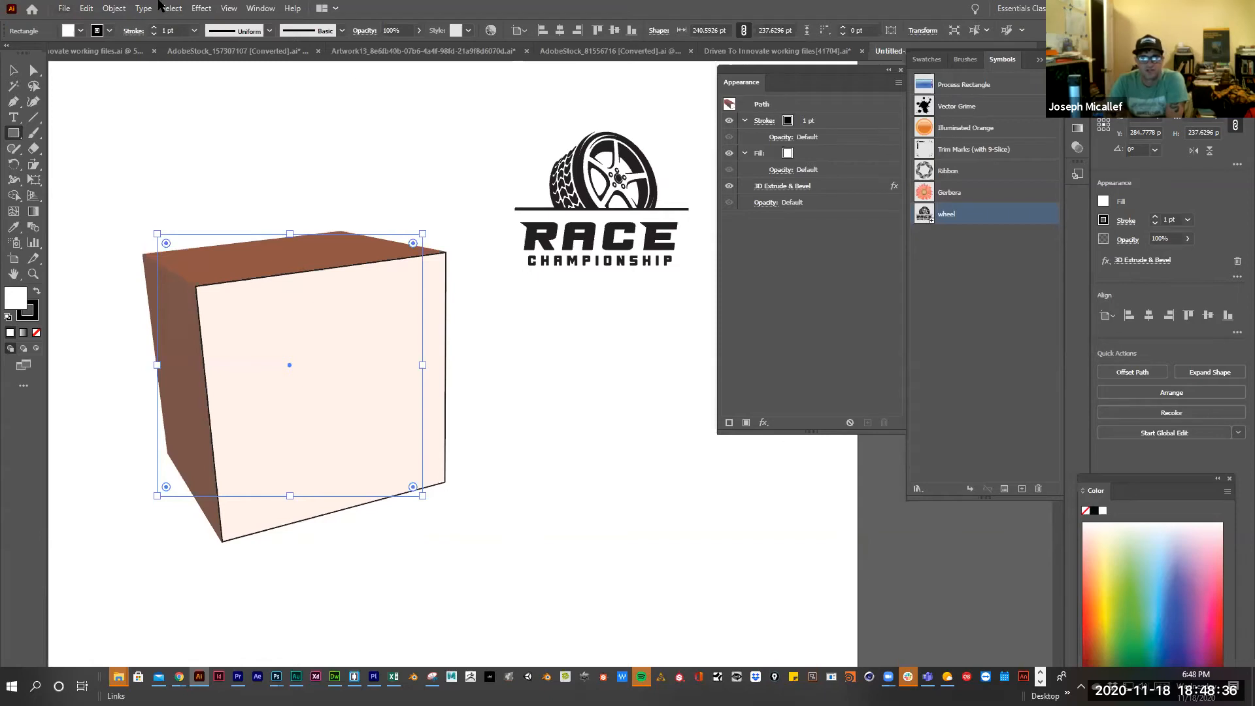
{"action": "left_click", "coordinate": [255, 8]}
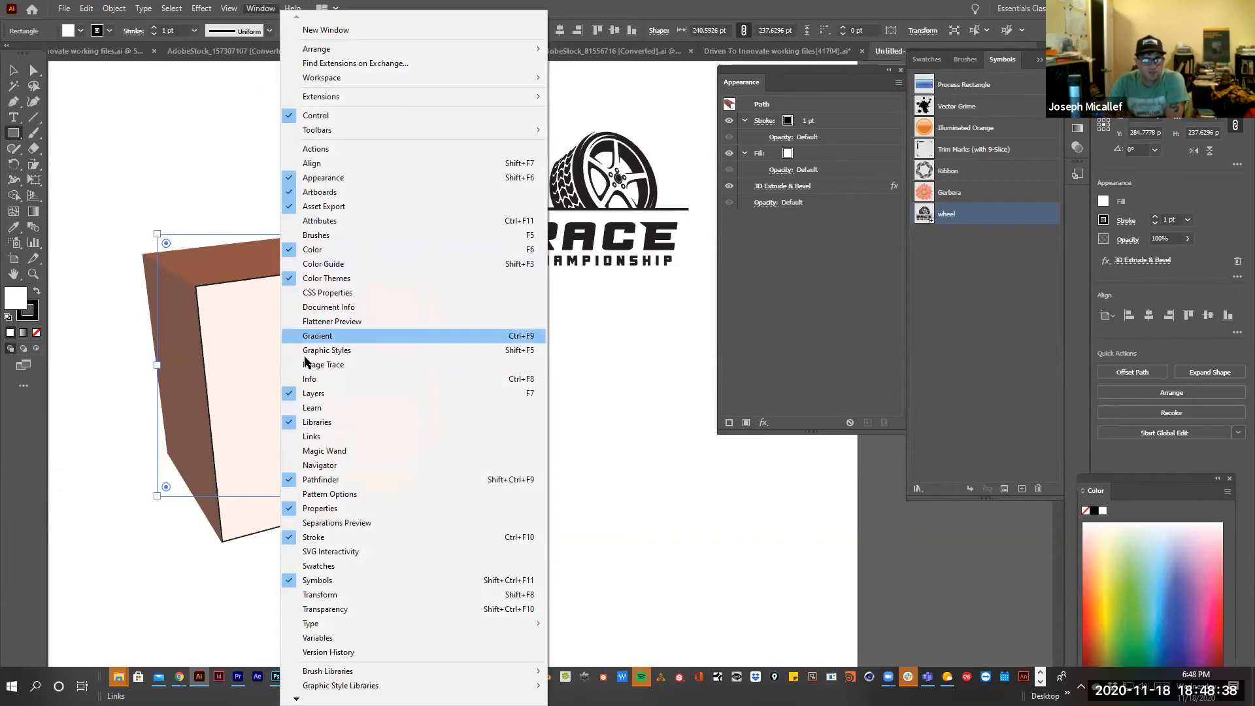
{"action": "left_click", "coordinate": [330, 582]}
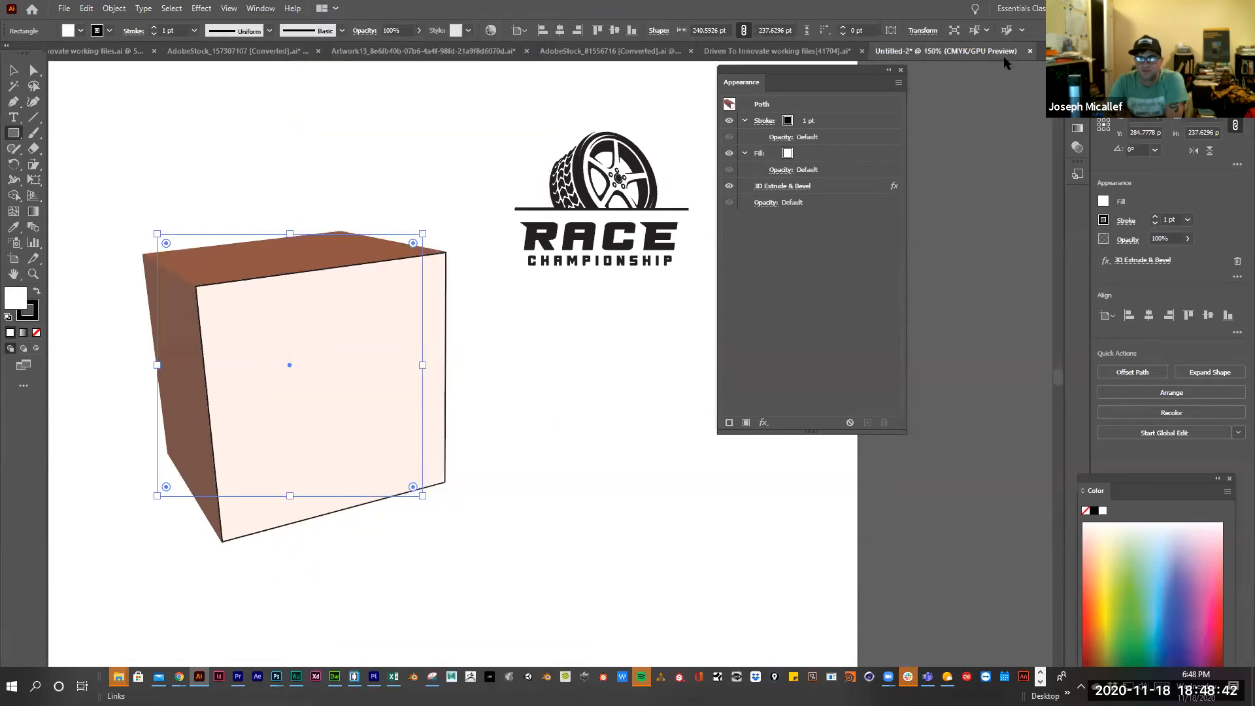
{"action": "left_click", "coordinate": [260, 8]}
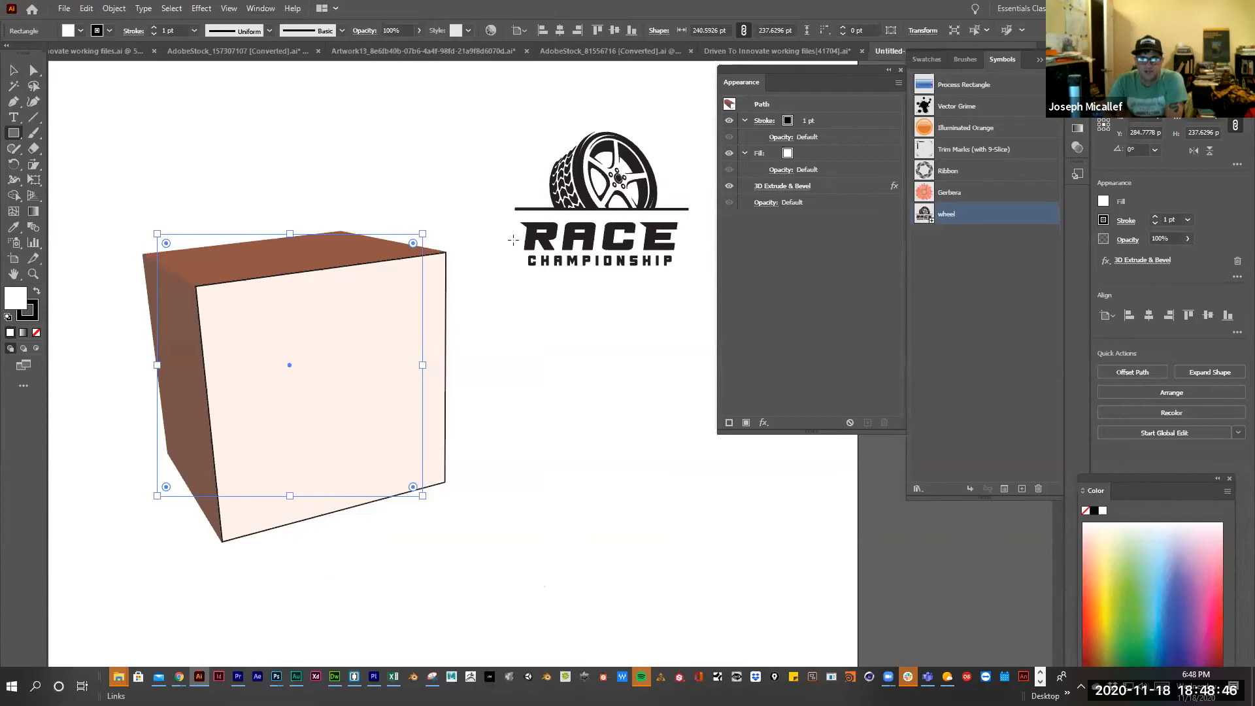
Save the Race Championship logo as a dynamic symbol named TIRE LOGO with the Movie Clip export type
{"action": "left_click", "coordinate": [14, 70]}
{"action": "left_click_drag", "start_coordinate": [500, 110], "coordinate": [693, 307]}
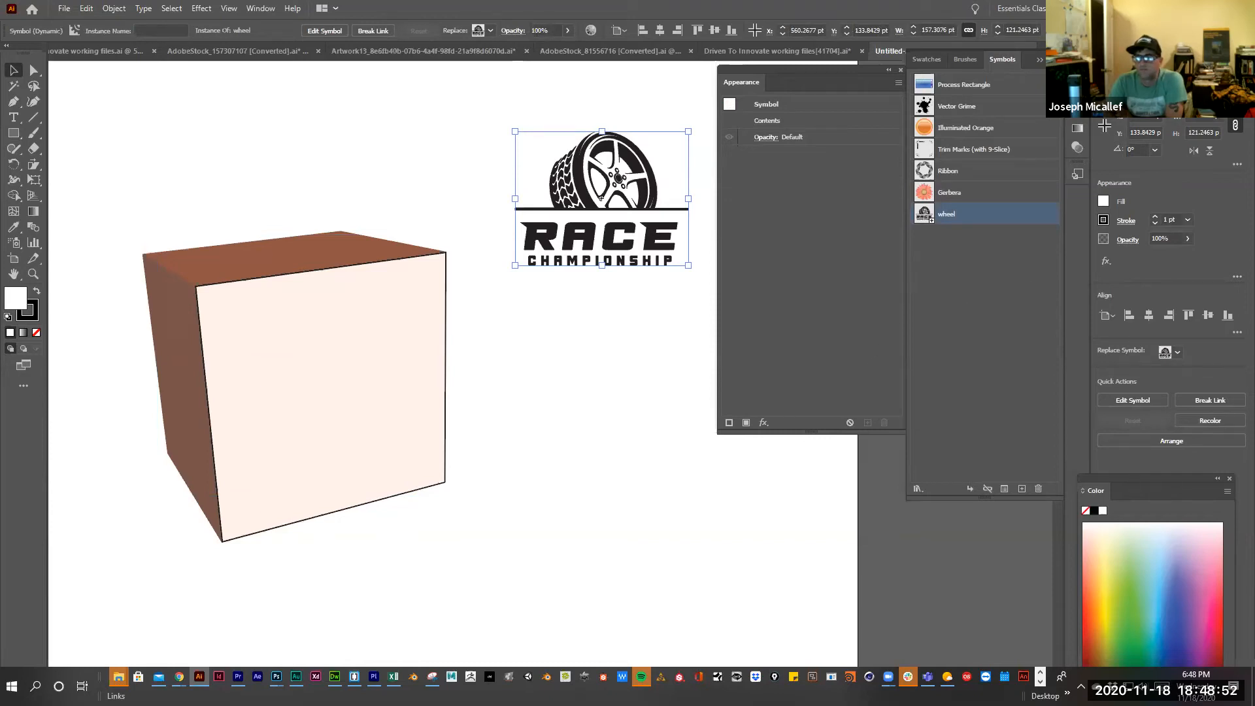
{"action": "left_click", "coordinate": [1054, 59]}
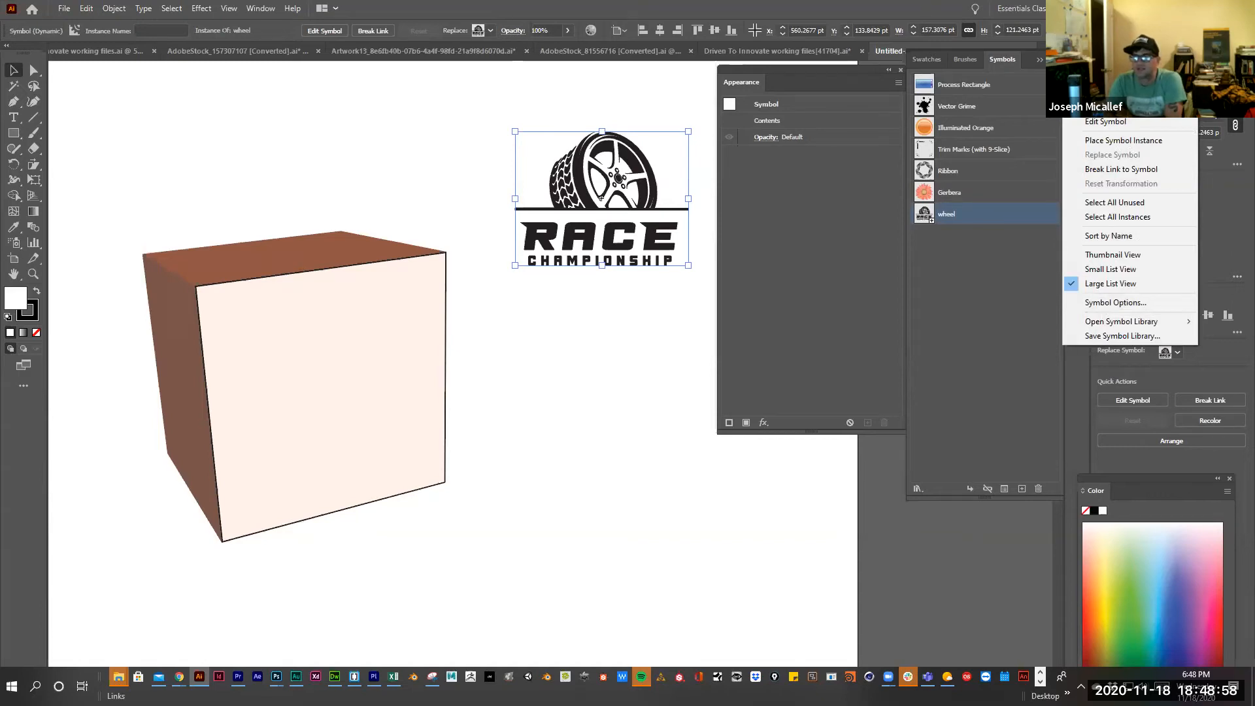
{"action": "left_click", "coordinate": [1104, 59]}
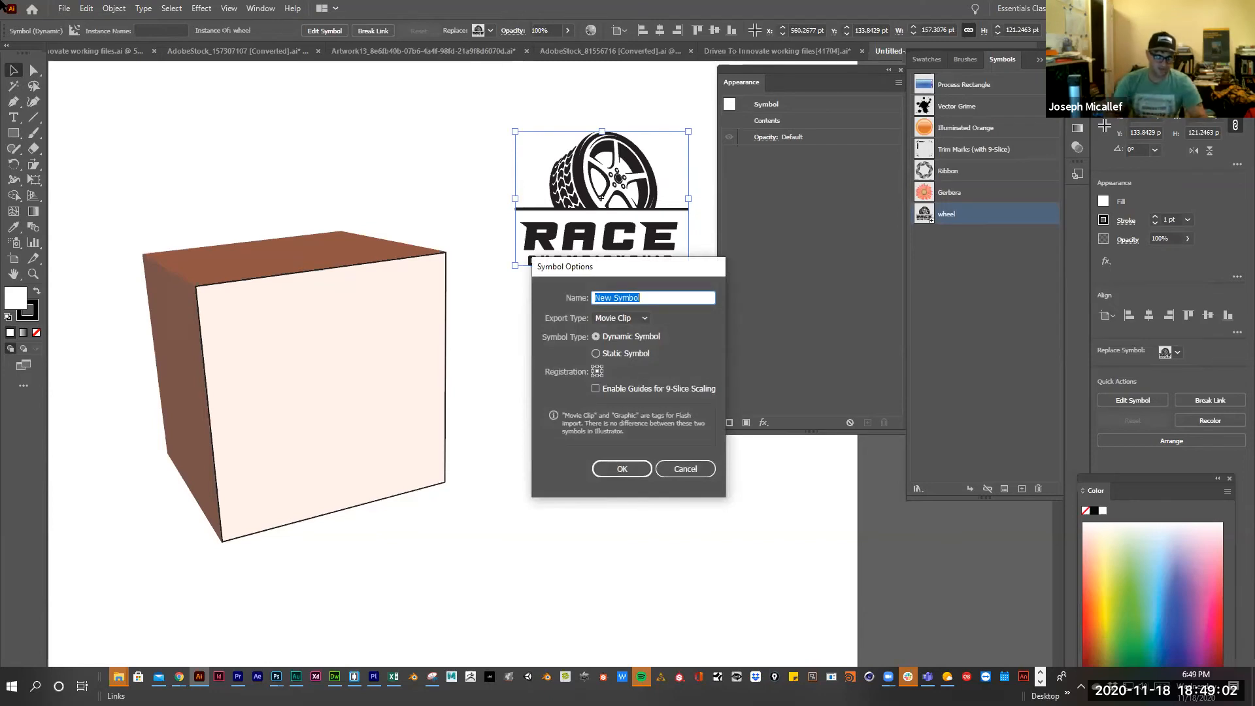
{"action": "type", "text": "TIRE LOGO"}
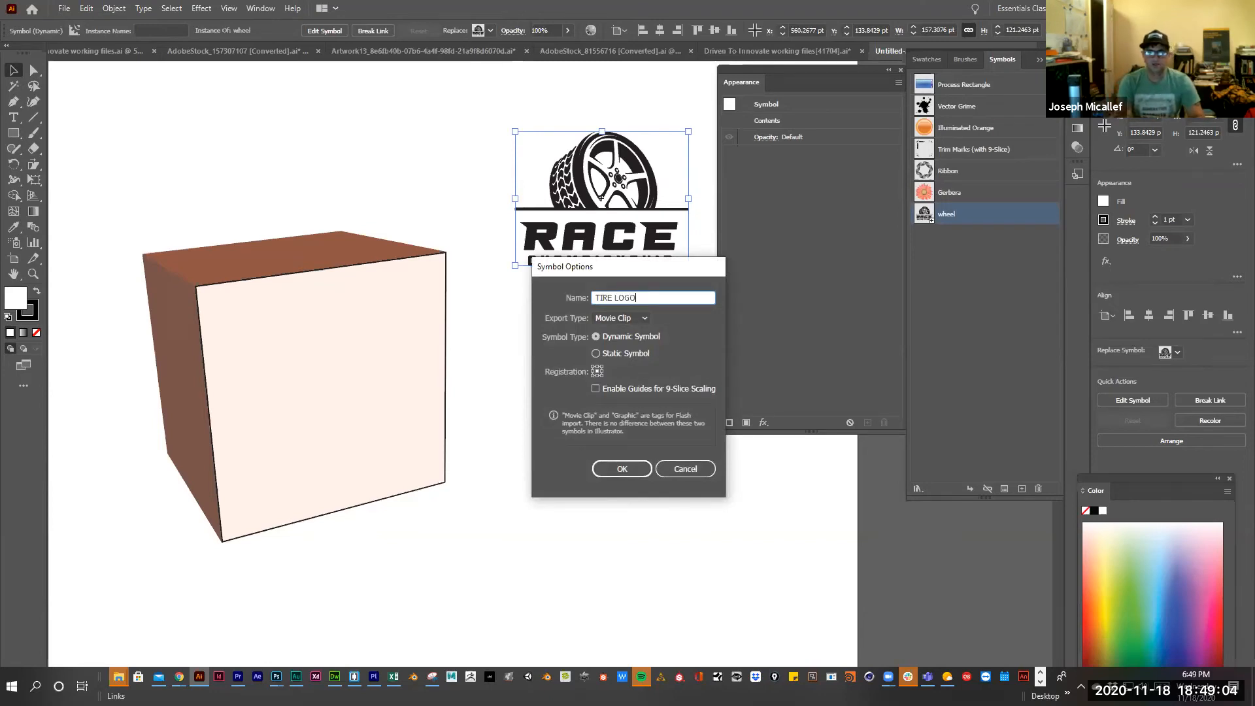
{"action": "left_click", "coordinate": [636, 319]}
{"action": "left_click", "coordinate": [613, 332]}
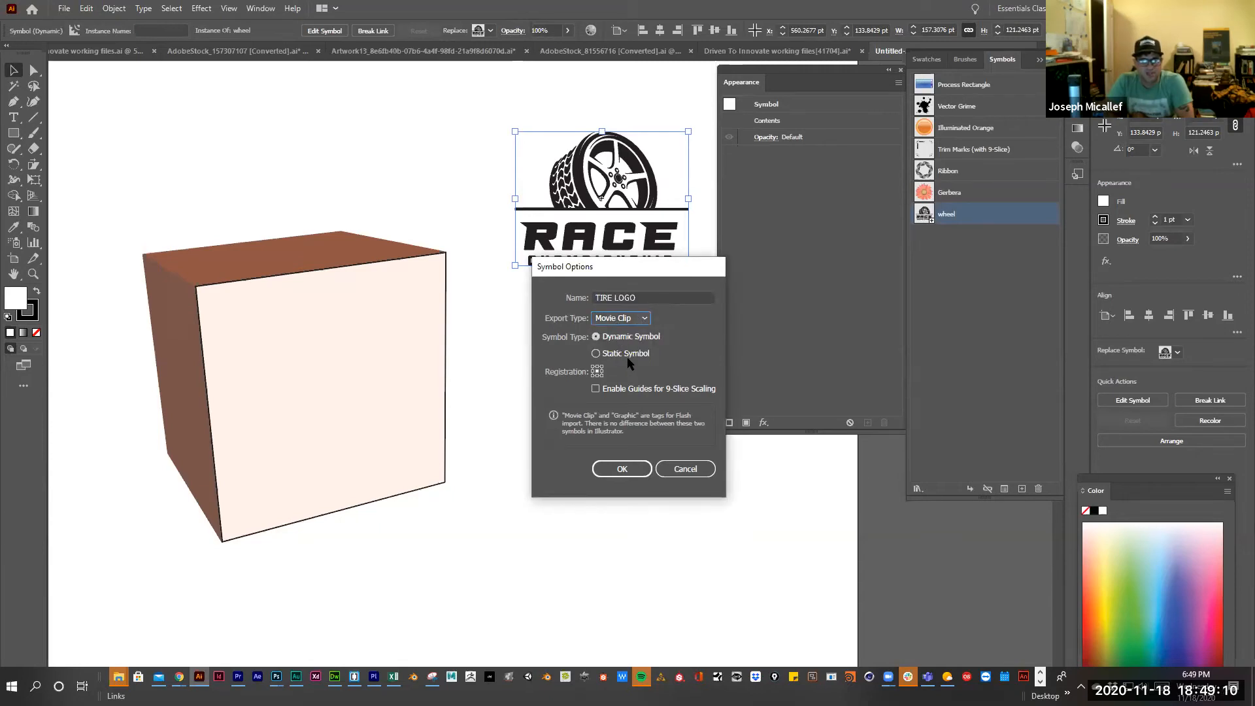
{"action": "left_click_drag", "start_coordinate": [622, 280], "coordinate": [603, 310]}
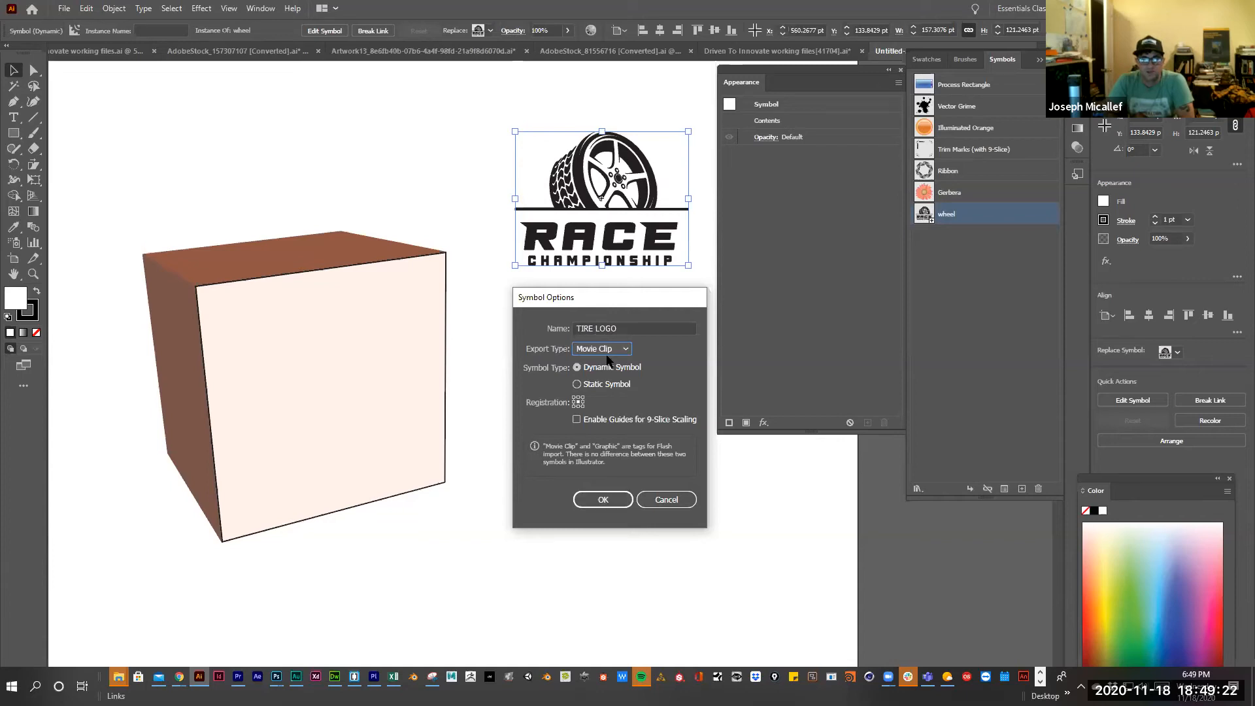
{"action": "left_click", "coordinate": [600, 498]}
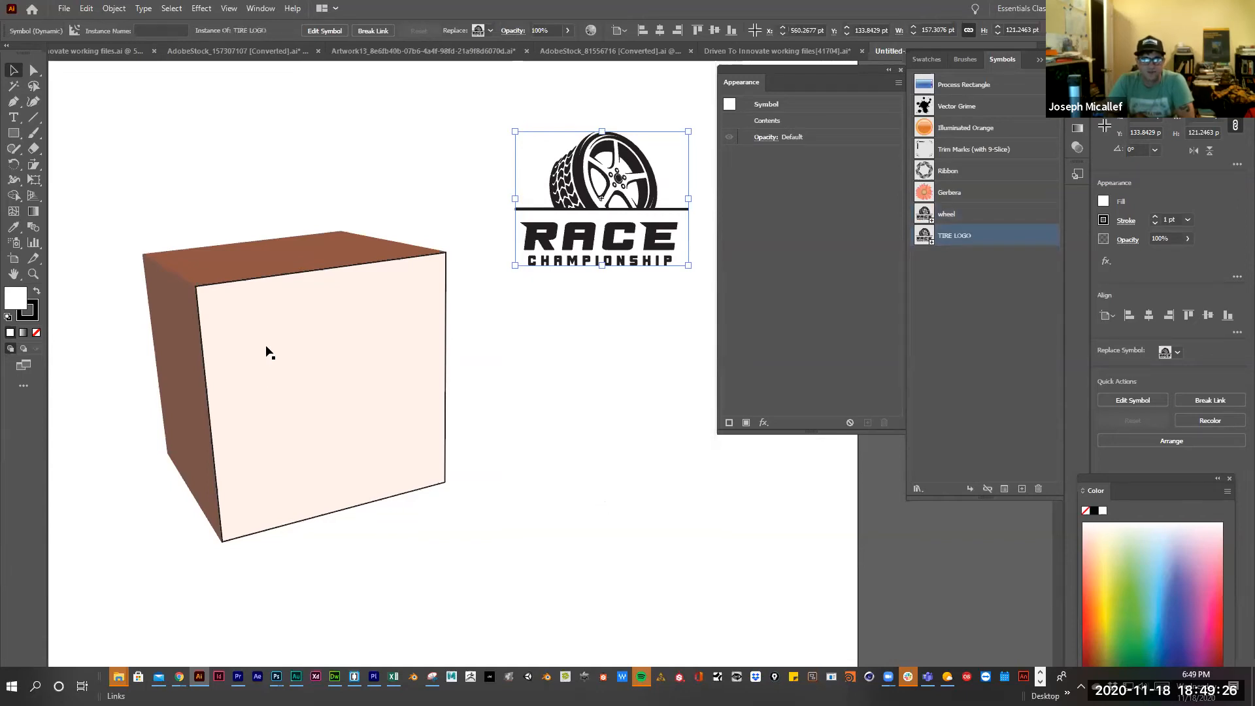
{"action": "left_click", "coordinate": [210, 319]}
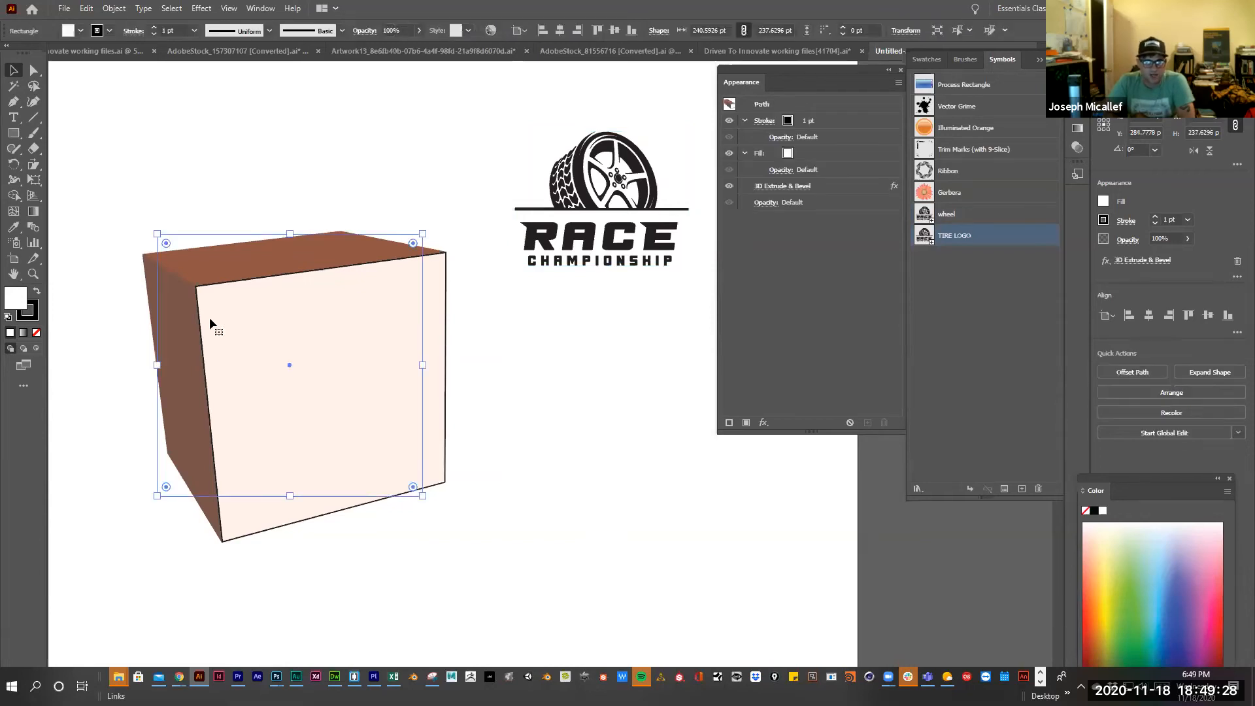
{"action": "left_click", "coordinate": [200, 9]}
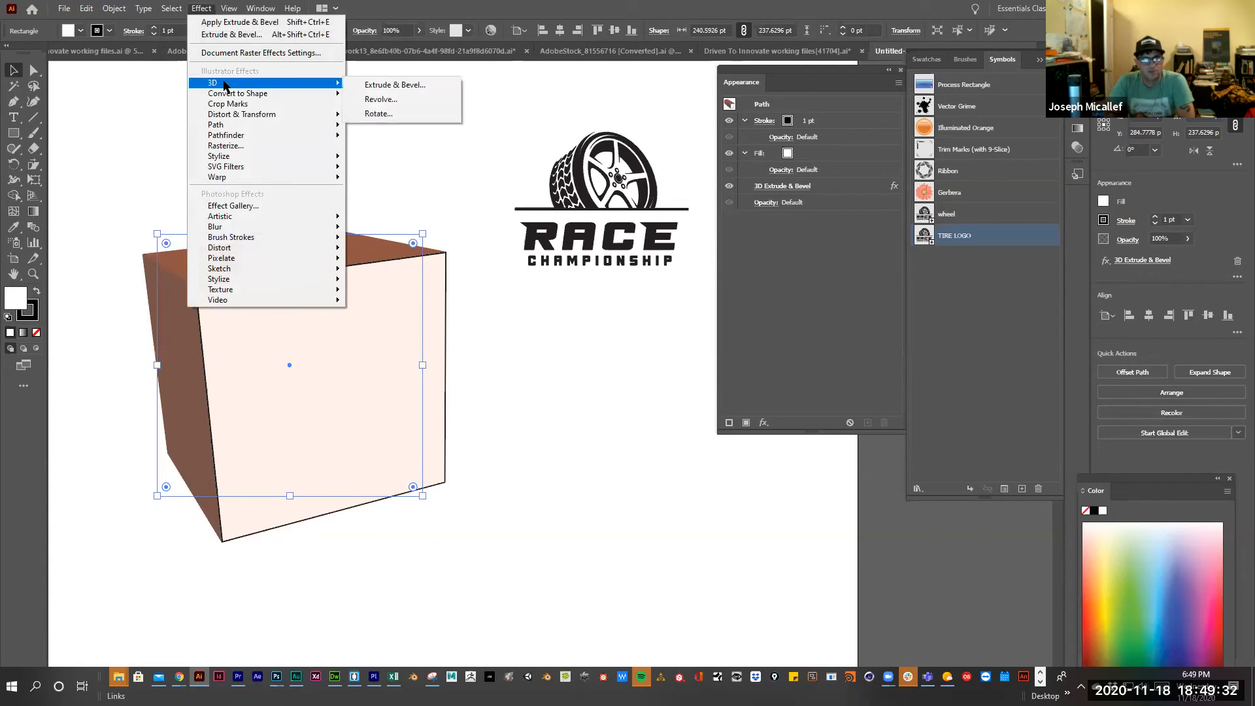
{"action": "left_click", "coordinate": [533, 81]}
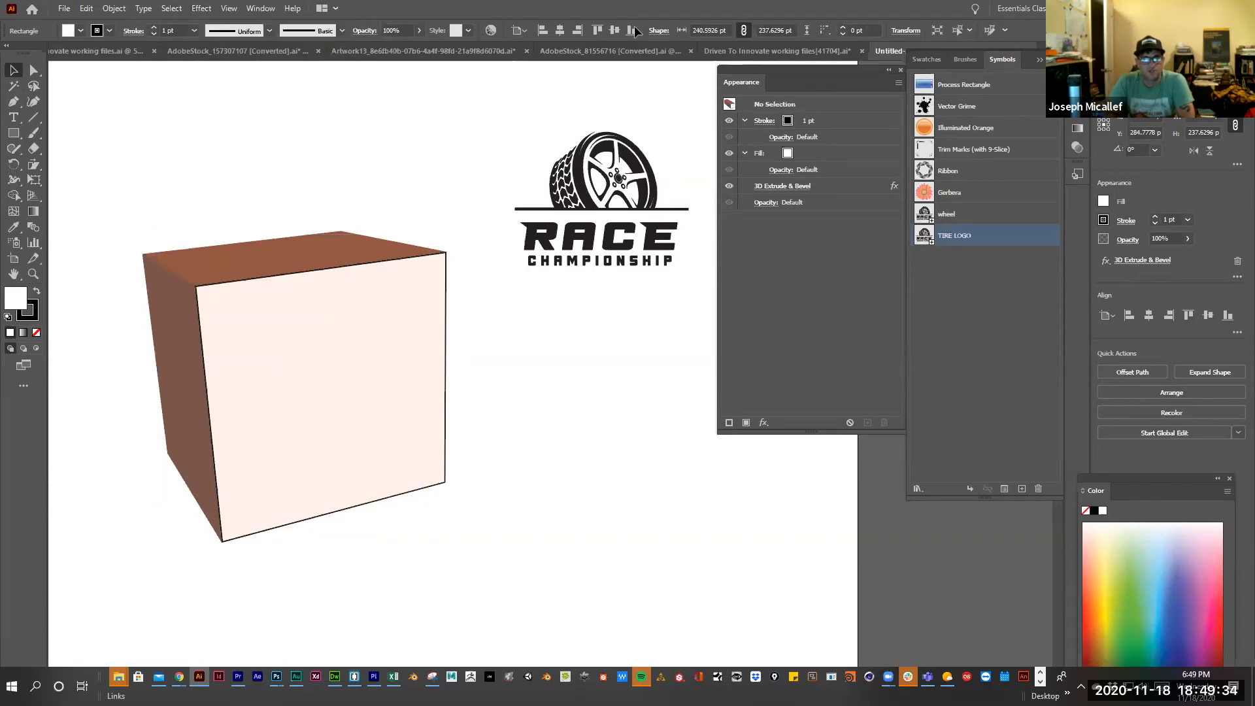
Change the cube's fill to the orange swatch C=0 M=50 Y=100 K=0 in its appearance attributes
{"action": "mouse_move", "coordinate": [782, 68]}
{"action": "left_mouse_down"}
{"action": "mouse_move", "coordinate": [776, 141]}
{"action": "mouse_move", "coordinate": [776, 91]}
{"action": "left_mouse_up"}
{"action": "left_click", "coordinate": [262, 4]}
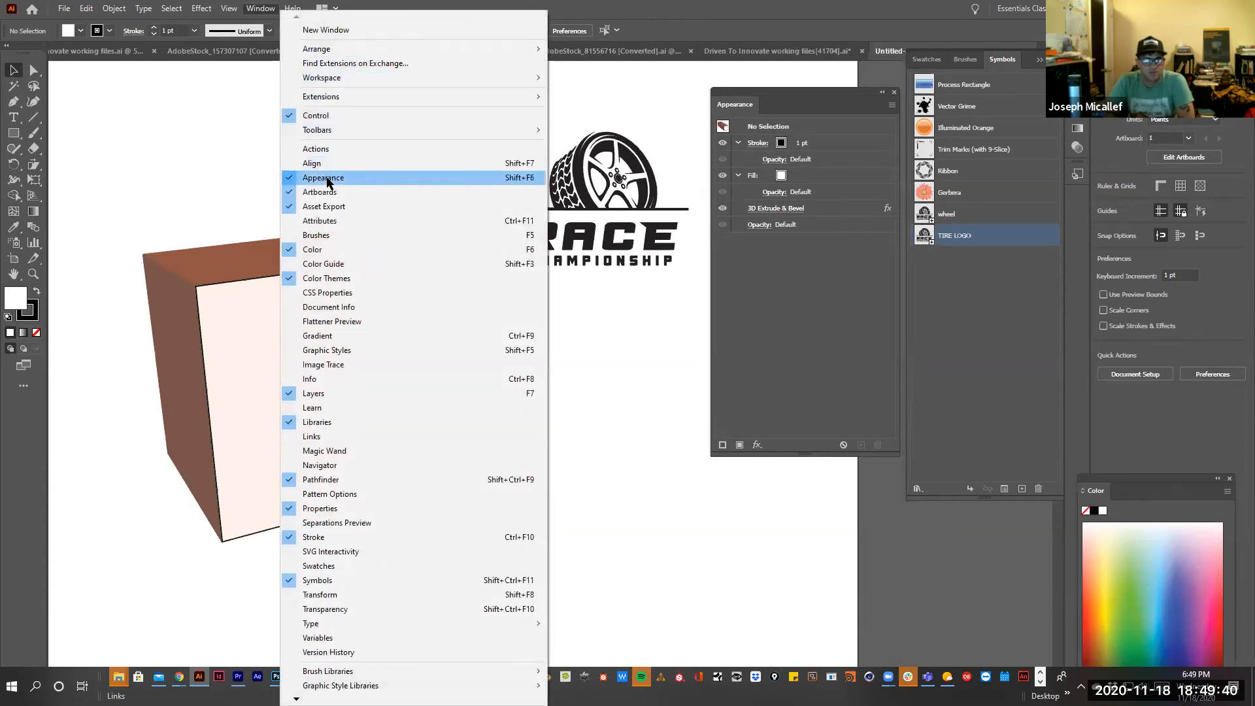
{"action": "left_click", "coordinate": [742, 91]}
{"action": "left_click_drag", "start_coordinate": [742, 92], "coordinate": [717, 107]}
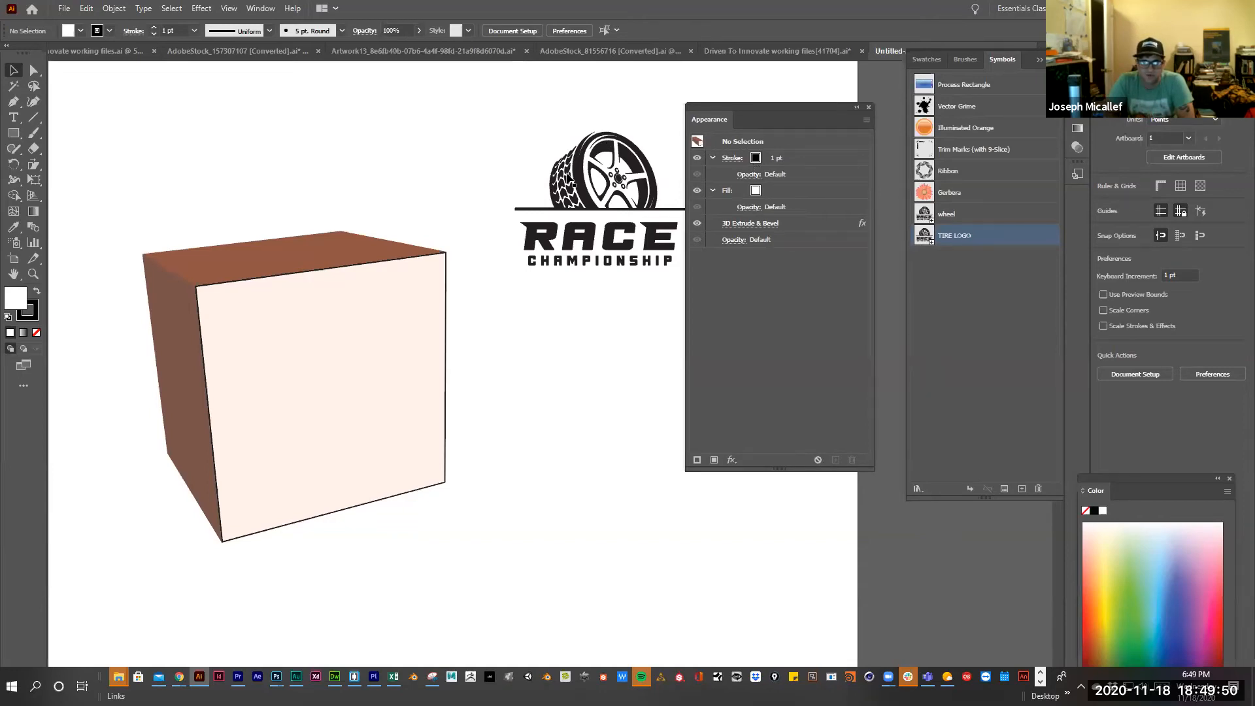
{"action": "scroll", "coordinate": [230, 406], "scroll_direction": "up", "scroll_amount": 1}
{"action": "left_click", "coordinate": [229, 406]}
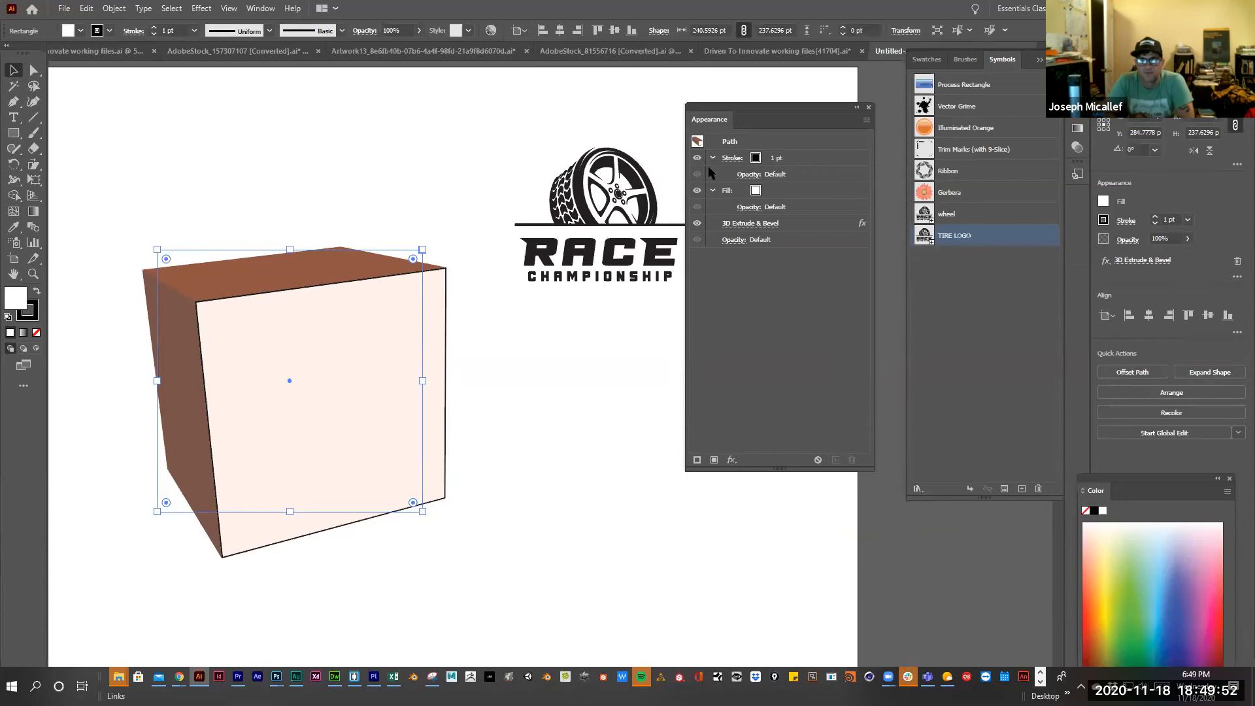
{"action": "left_click", "coordinate": [758, 194]}
{"action": "left_click", "coordinate": [767, 191]}
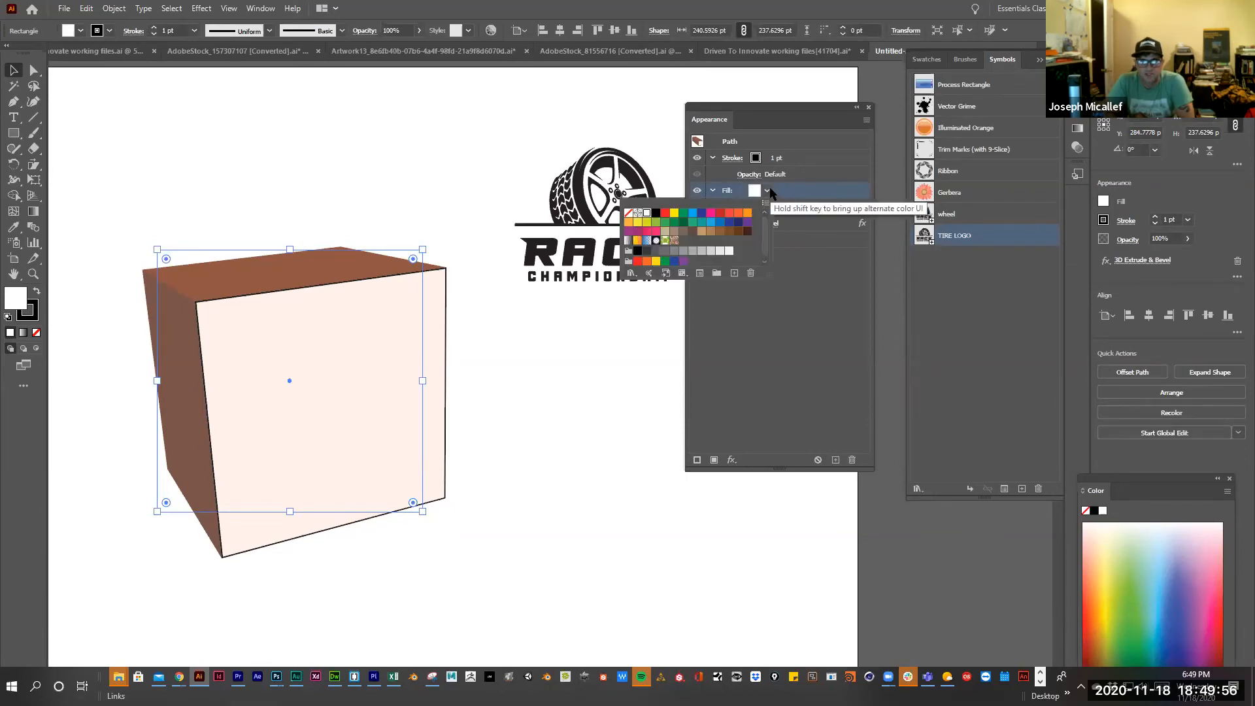
{"action": "left_click", "coordinate": [749, 216]}
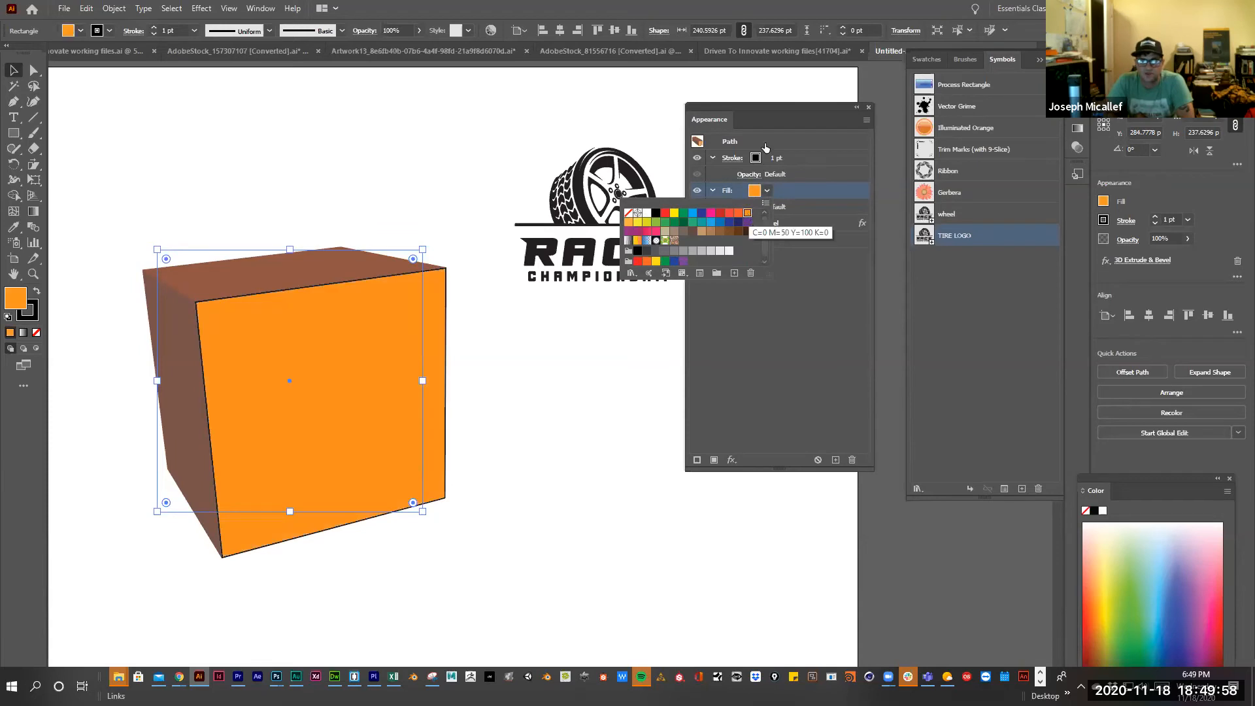
{"action": "left_click", "coordinate": [796, 147]}
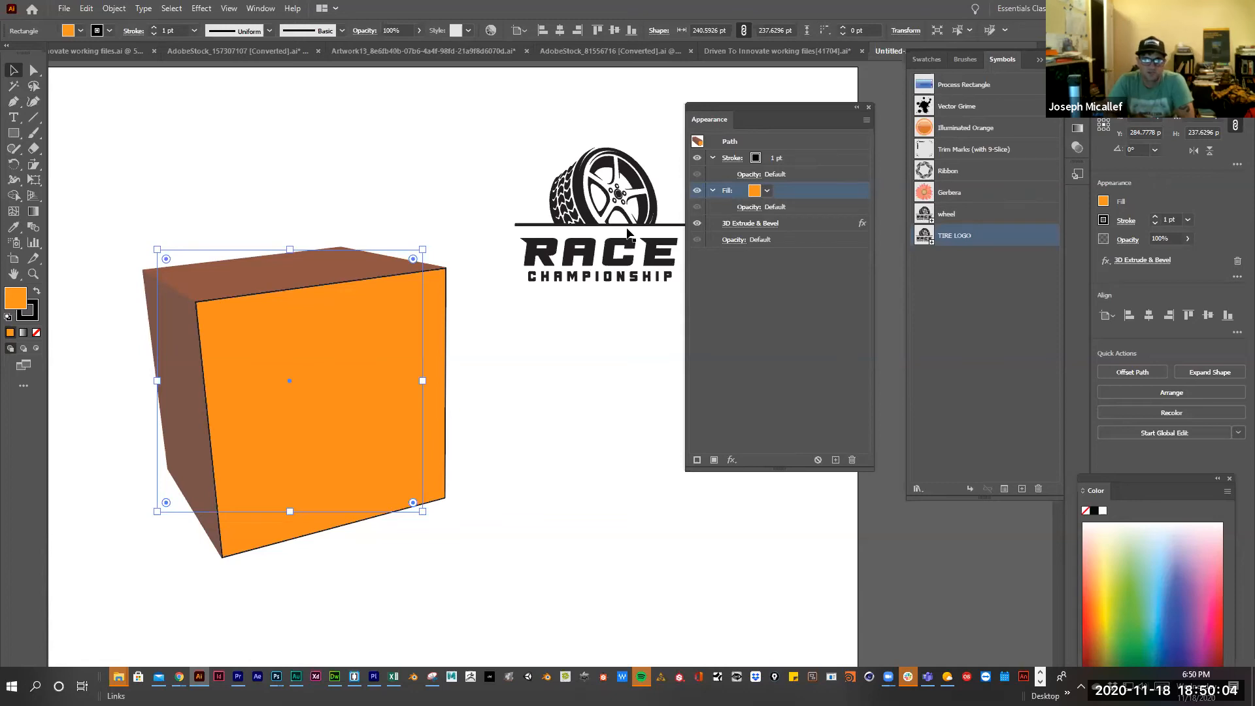
Reopen the cube's 3D Extrude & Bevel effect and go to its Map Art settings
{"action": "left_click", "coordinate": [746, 224]}
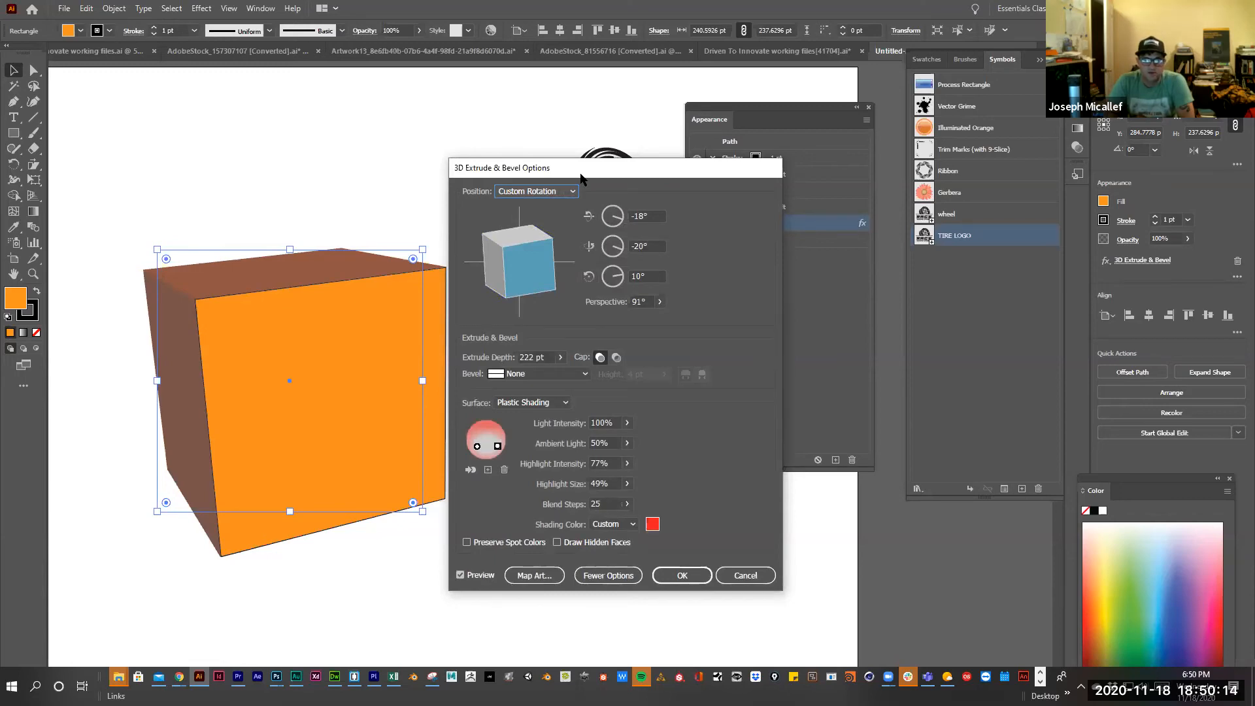
{"action": "left_click_drag", "start_coordinate": [582, 176], "coordinate": [831, 179]}
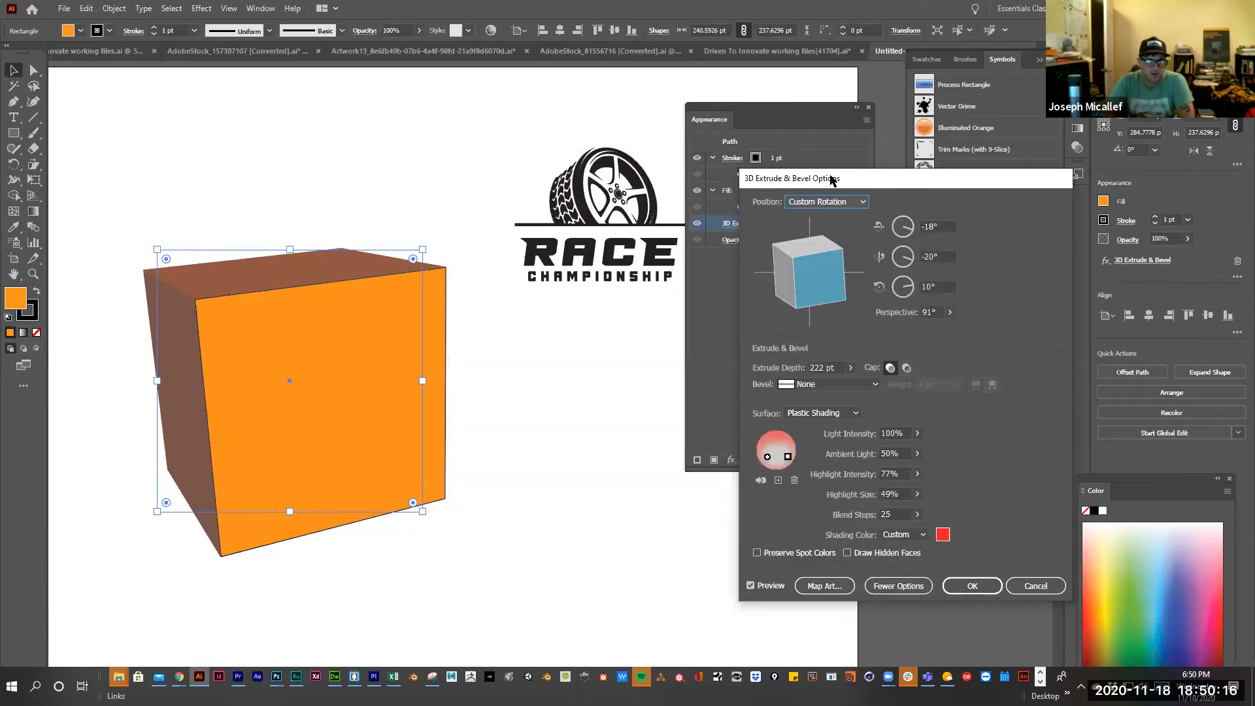
{"action": "left_click", "coordinate": [816, 586]}
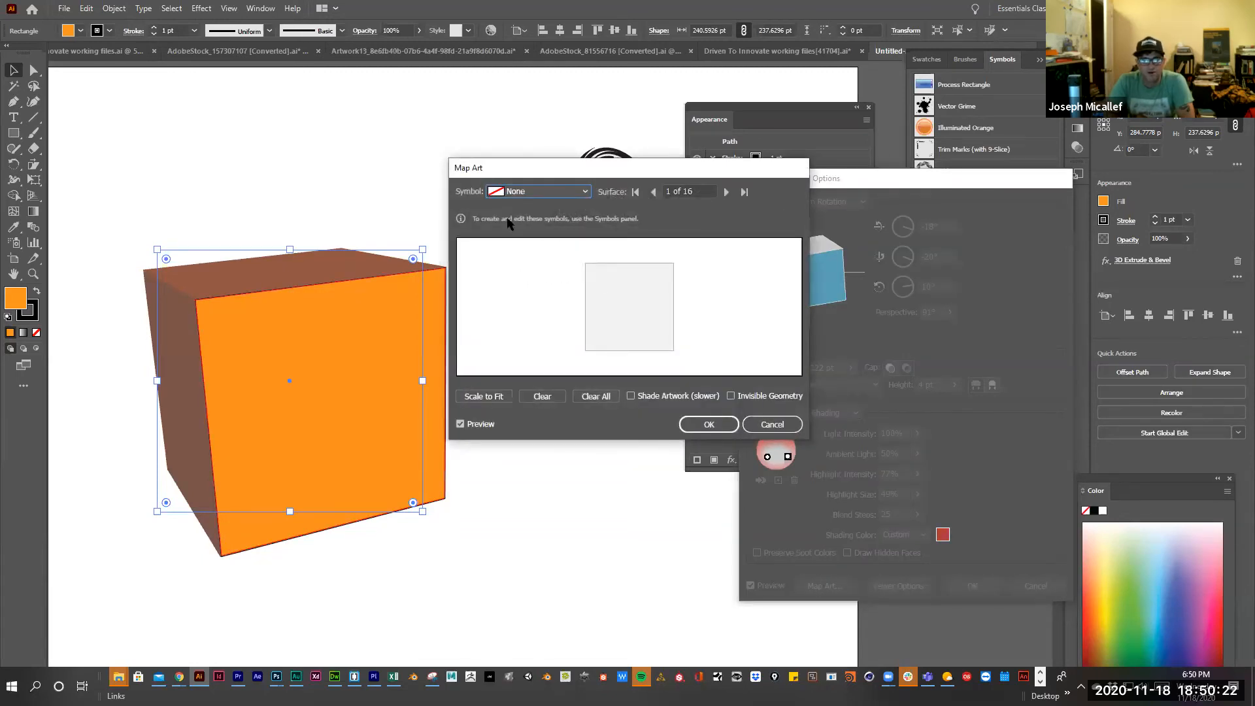
Try the TIRE LOGO symbol scaled to fit on surface 1 of 16, and clear it from that surface
{"action": "left_click", "coordinate": [580, 190]}
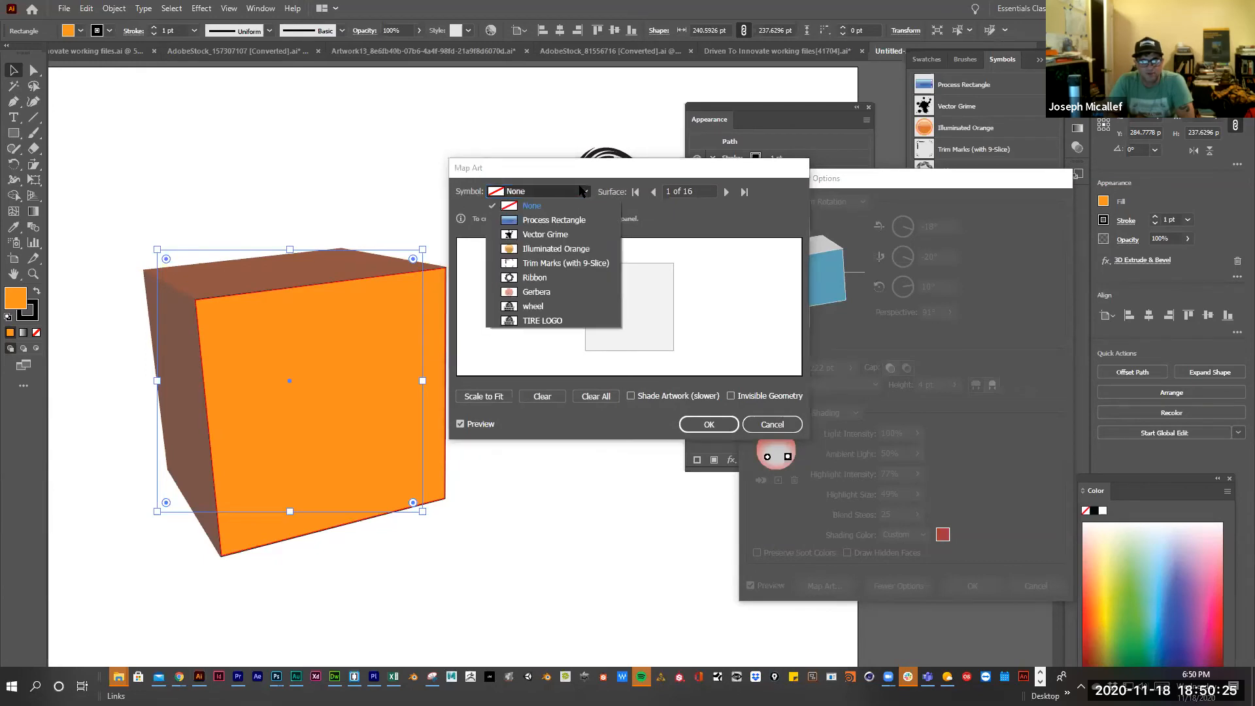
{"action": "left_click", "coordinate": [546, 319]}
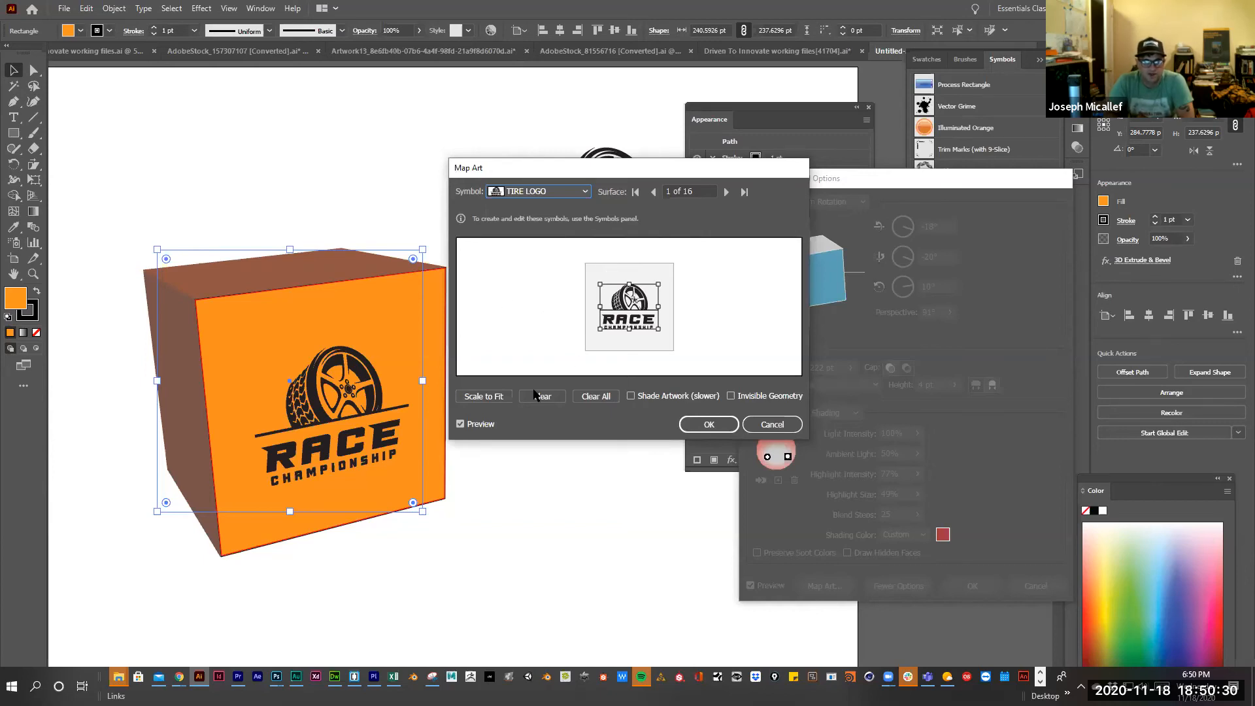
{"action": "left_click", "coordinate": [487, 396]}
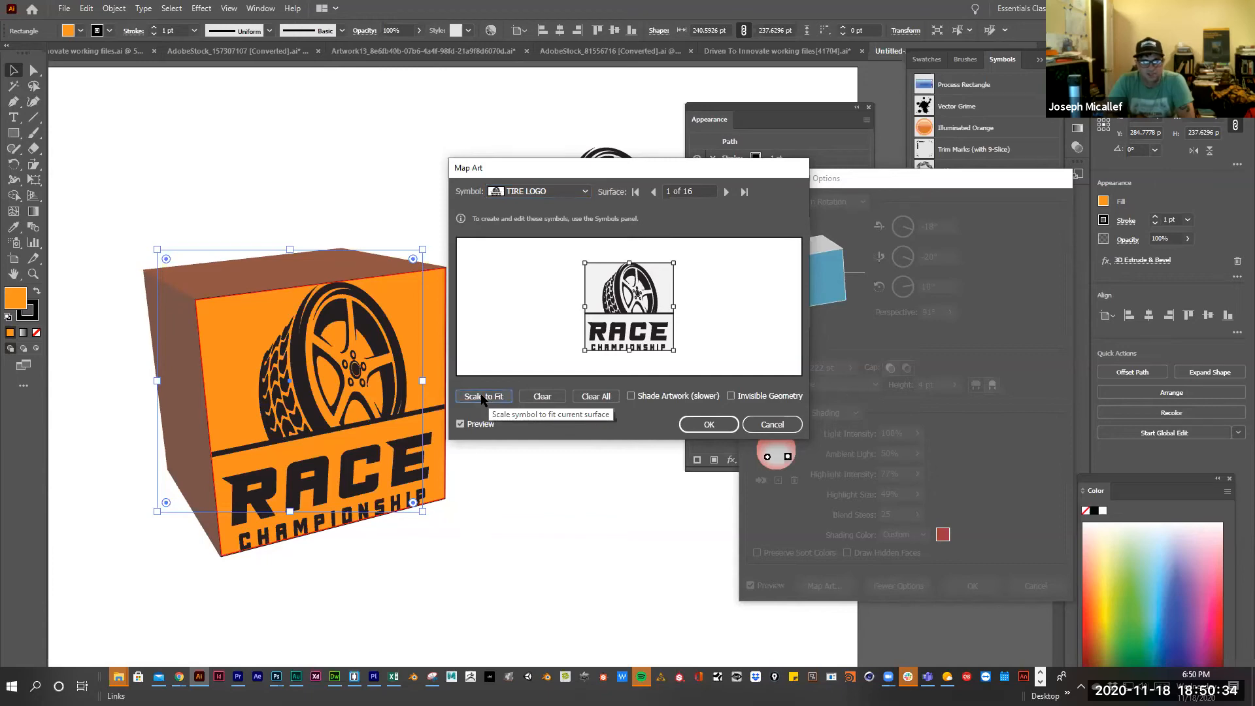
{"action": "left_click", "coordinate": [481, 396]}
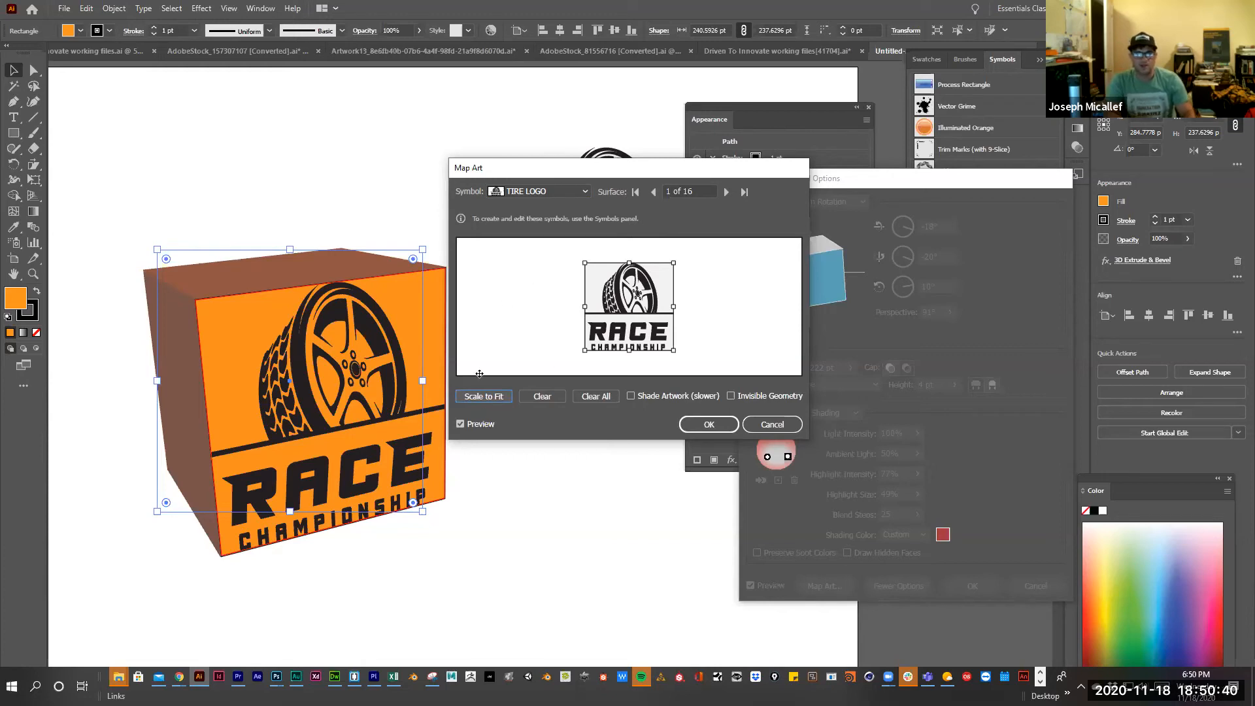
{"action": "left_click", "coordinate": [544, 398]}
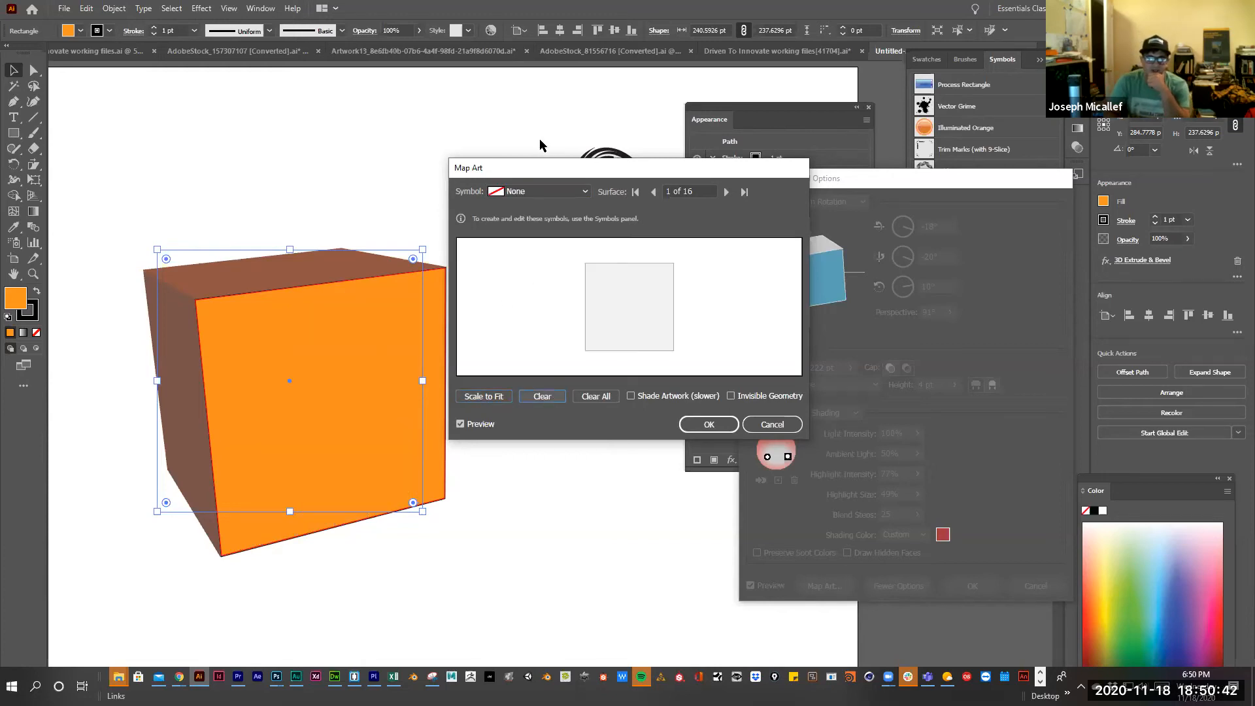
Map the TIRE LOGO symbol onto surface 1 of 16 at its original proportions with artwork shading off
{"action": "left_click", "coordinate": [562, 191]}
{"action": "left_click", "coordinate": [555, 318]}
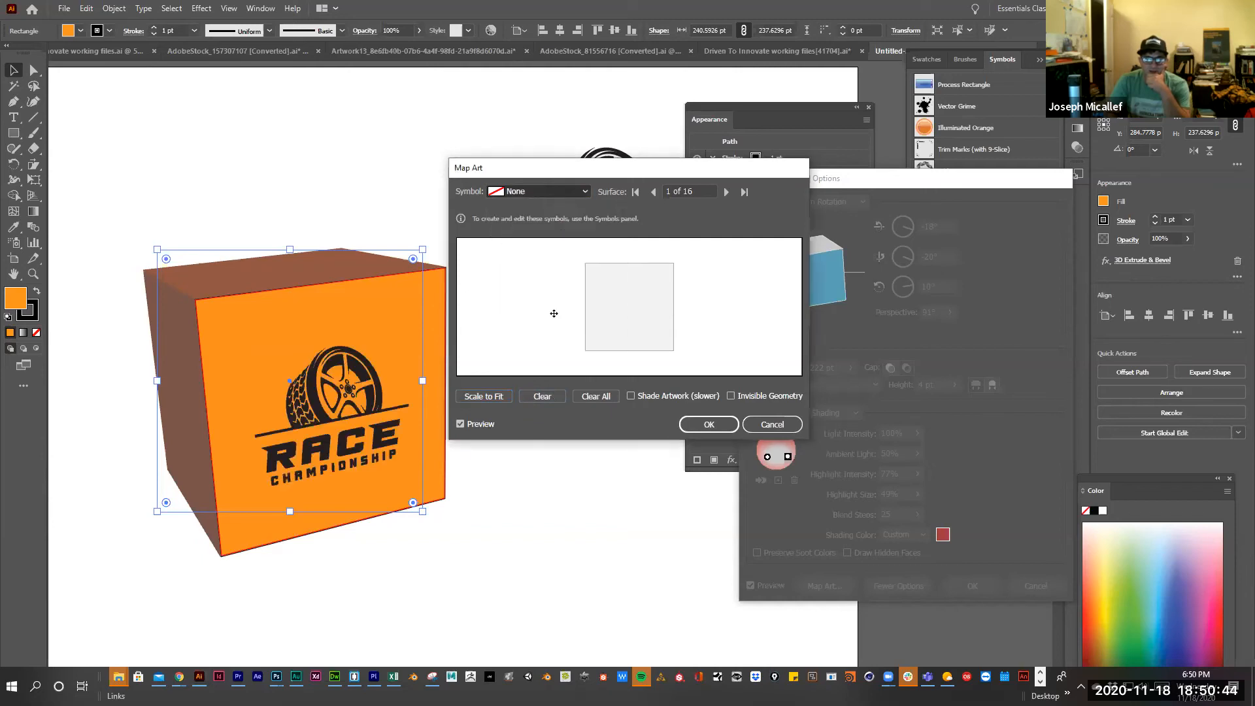
{"action": "left_click", "coordinate": [631, 396]}
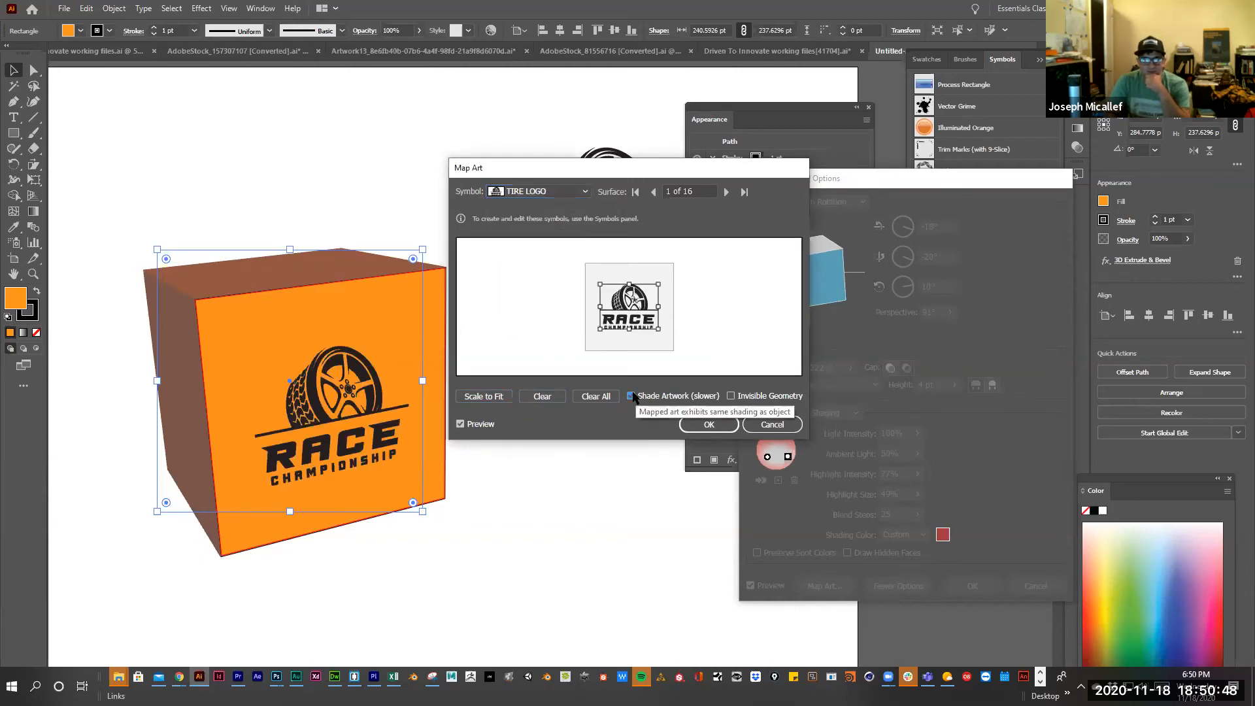
{"action": "left_click", "coordinate": [631, 396]}
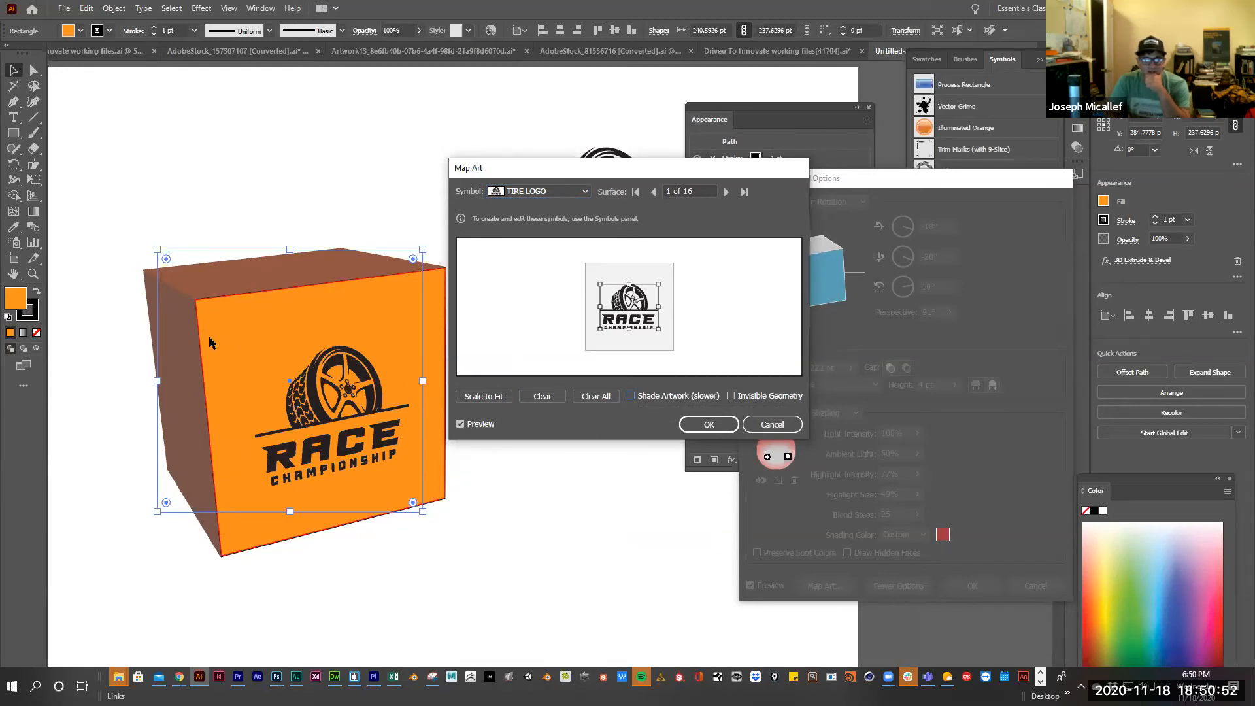
{"action": "left_click", "coordinate": [704, 428]}
Rotate the logo-mapped cube to about -9°, -29° and 5° and apply the effect
{"action": "left_click_drag", "start_coordinate": [831, 270], "coordinate": [833, 268]}
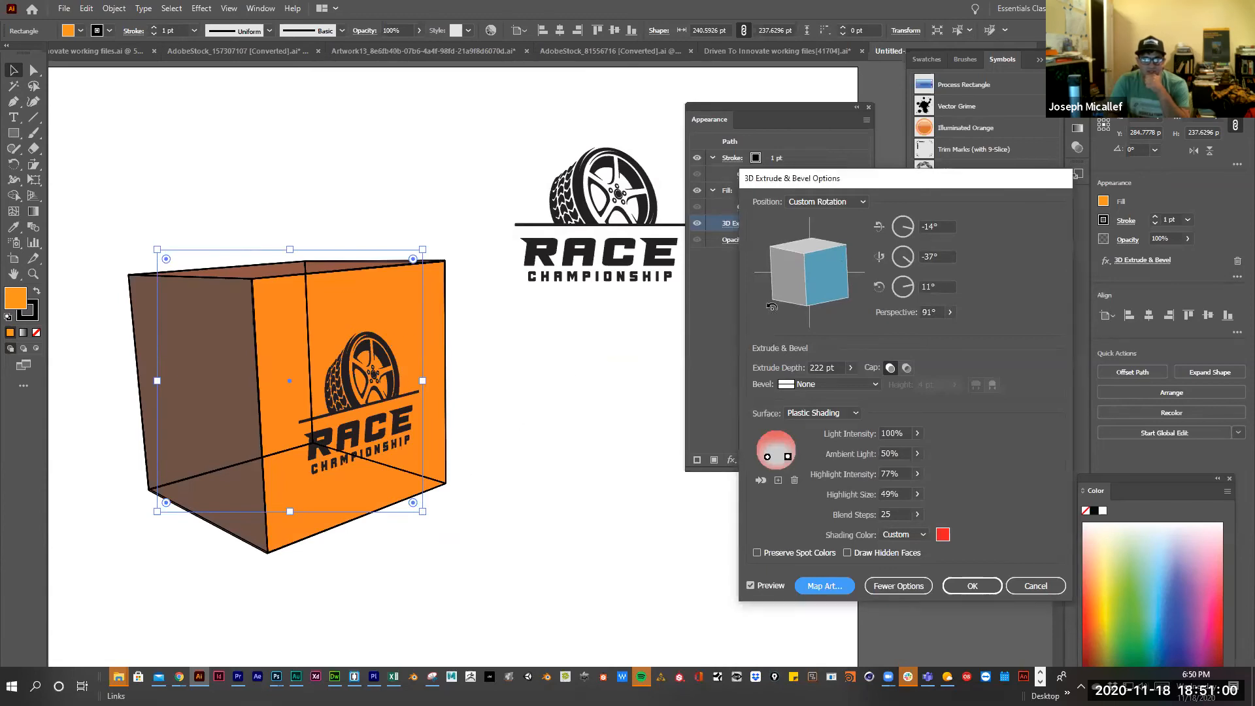
{"action": "left_click_drag", "start_coordinate": [818, 288], "coordinate": [816, 292]}
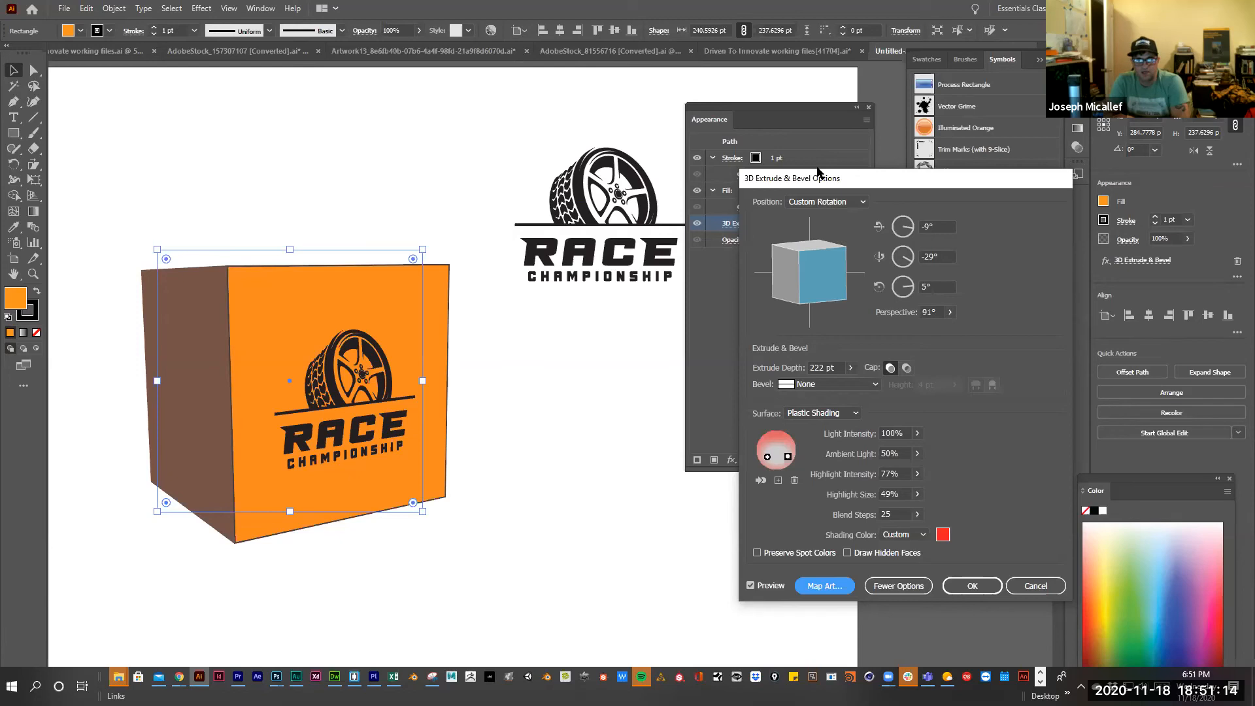
{"action": "left_click", "coordinate": [973, 586]}
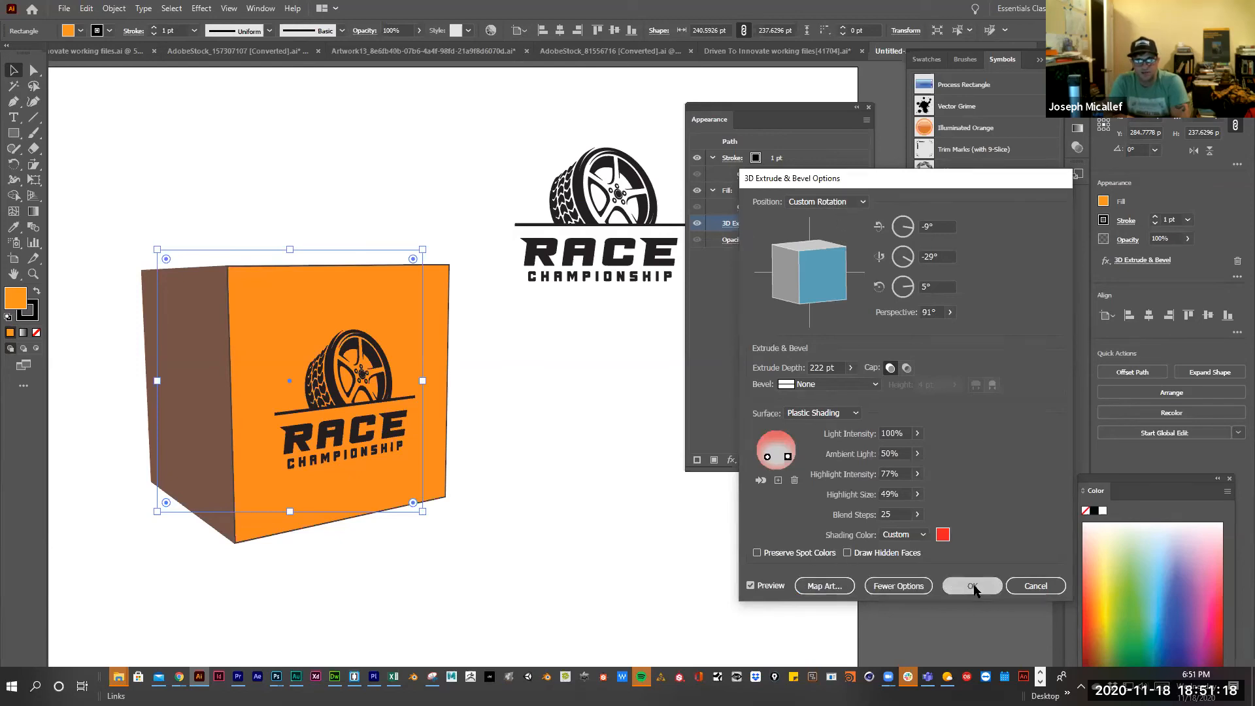
Add a line of text reading "hello" in the empty area above the cube
{"action": "left_click", "coordinate": [13, 117]}
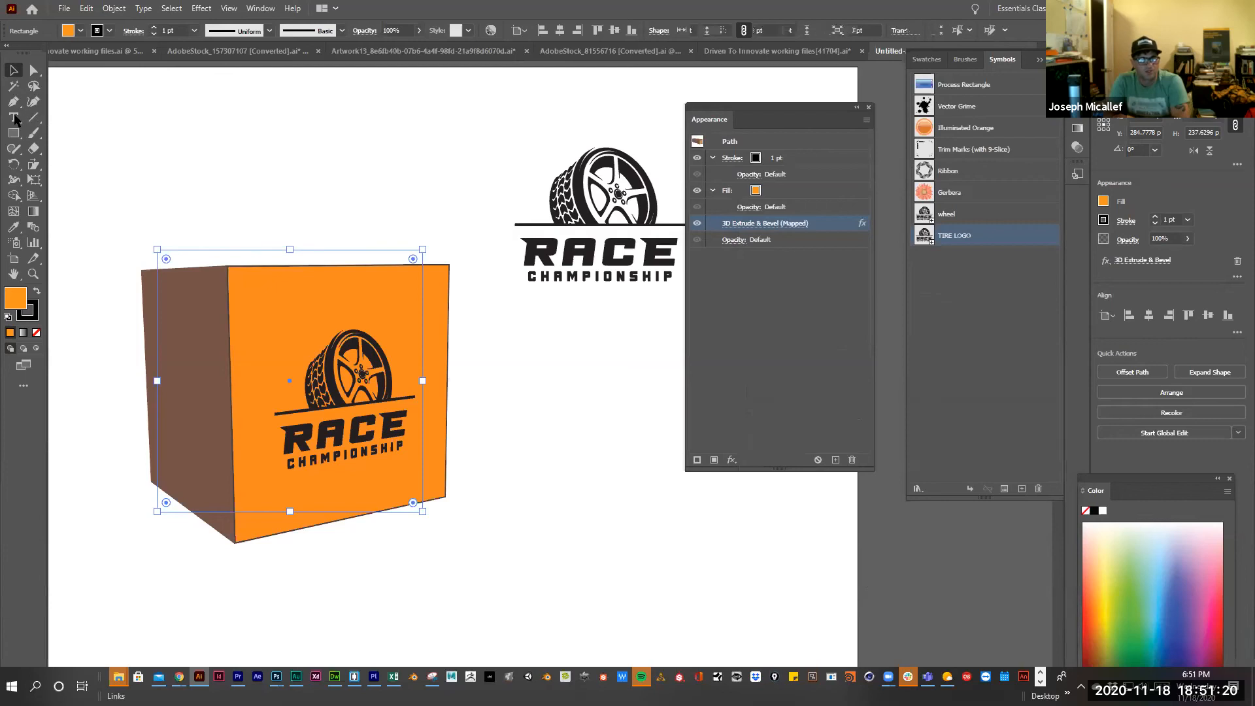
{"action": "left_click", "coordinate": [208, 163]}
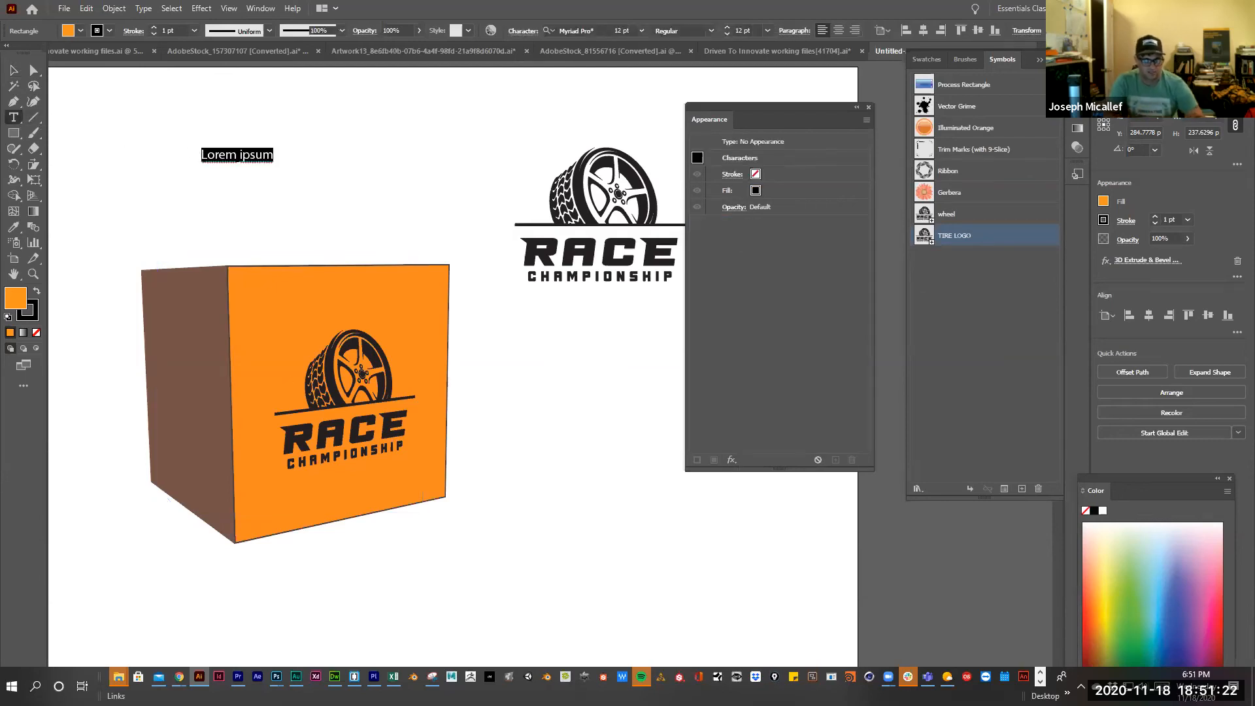
{"action": "type", "text": "he"}
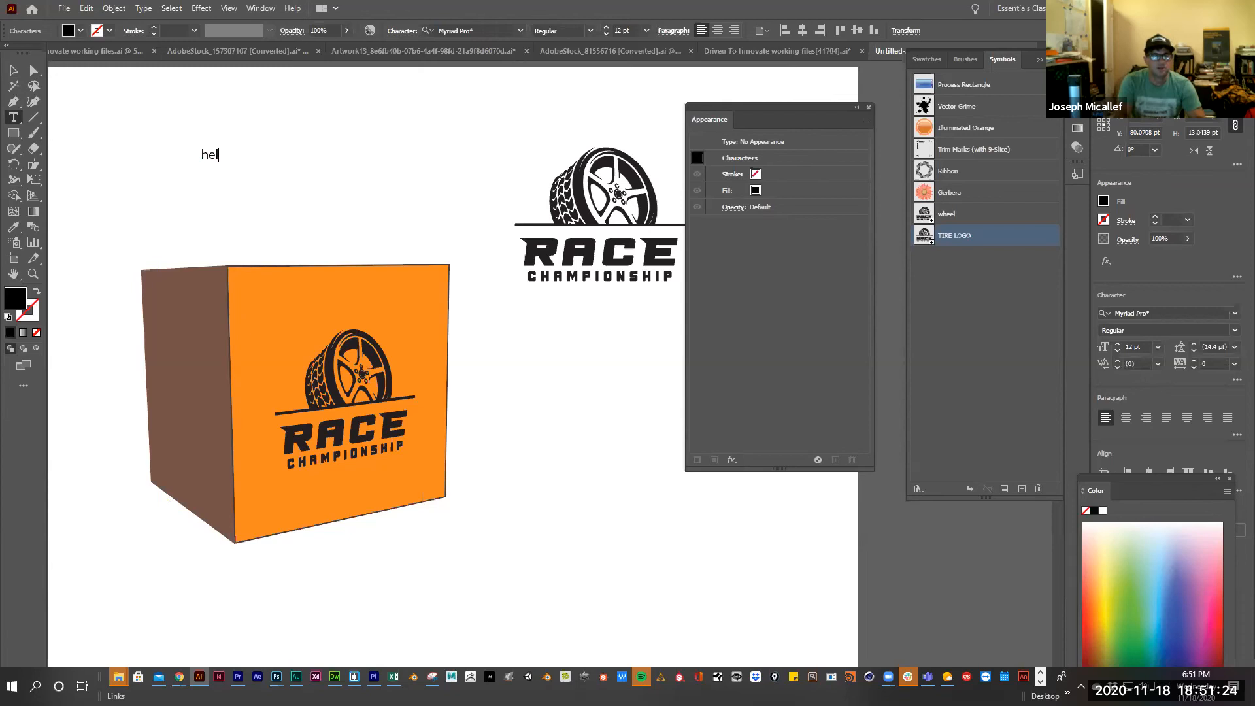
{"action": "type", "text": "lo"}
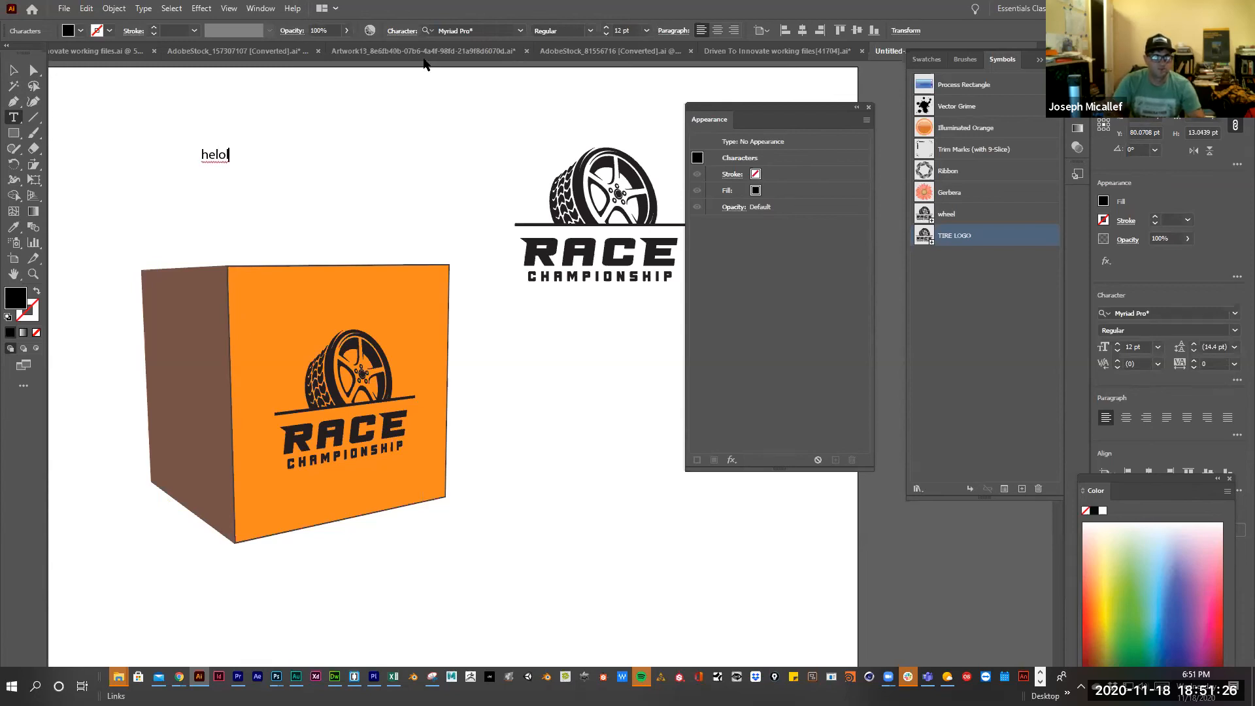
{"action": "left_click_drag", "start_coordinate": [209, 155], "coordinate": [281, 167]}
{"action": "key", "text": "BackSpace"}
{"action": "key", "text": "BackSpace"}
{"action": "type", "text": "hello"}
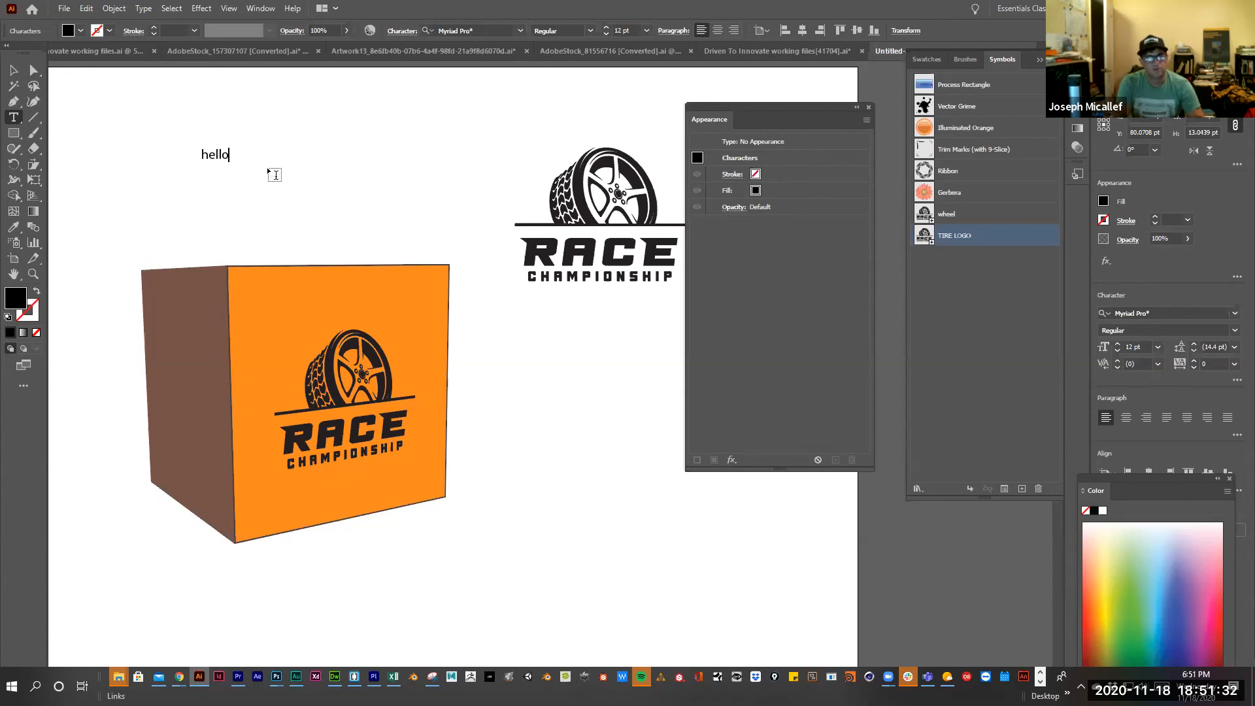
Set the font of the whole "hello" text above the cube to Bungee
{"action": "key", "text": "Escape"}
{"action": "key", "text": "ctrl+a"}
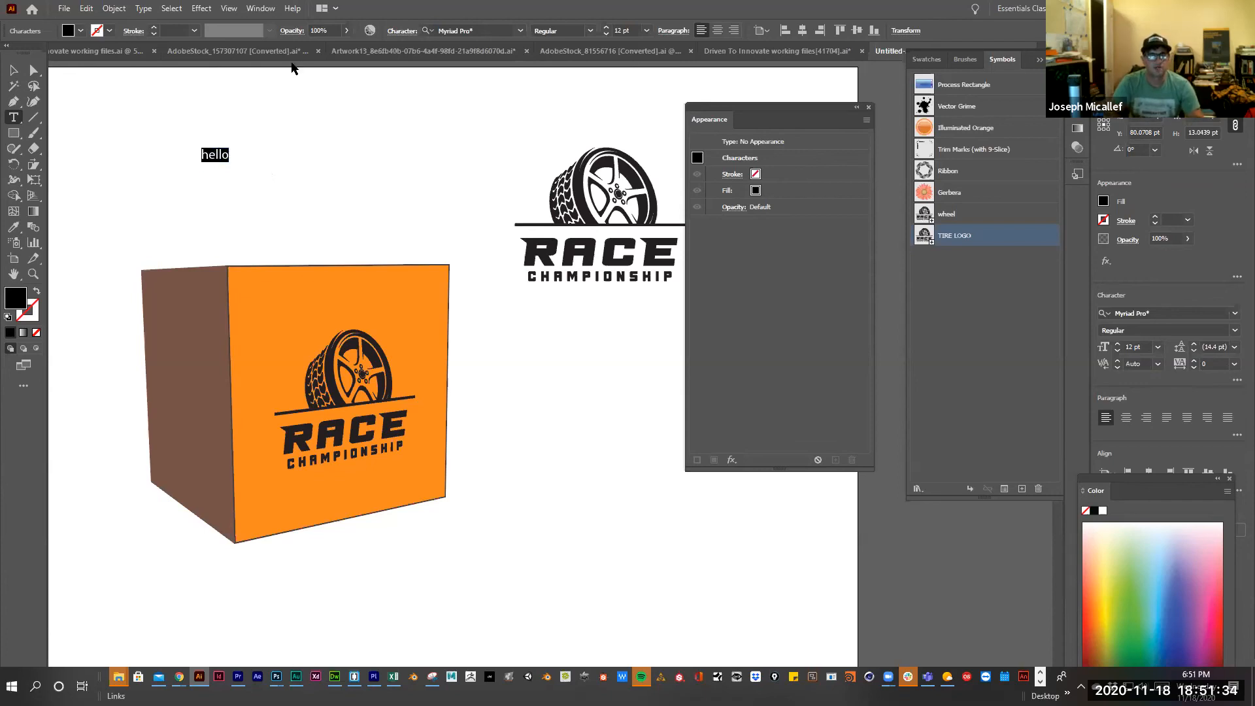
{"action": "left_click", "coordinate": [501, 33]}
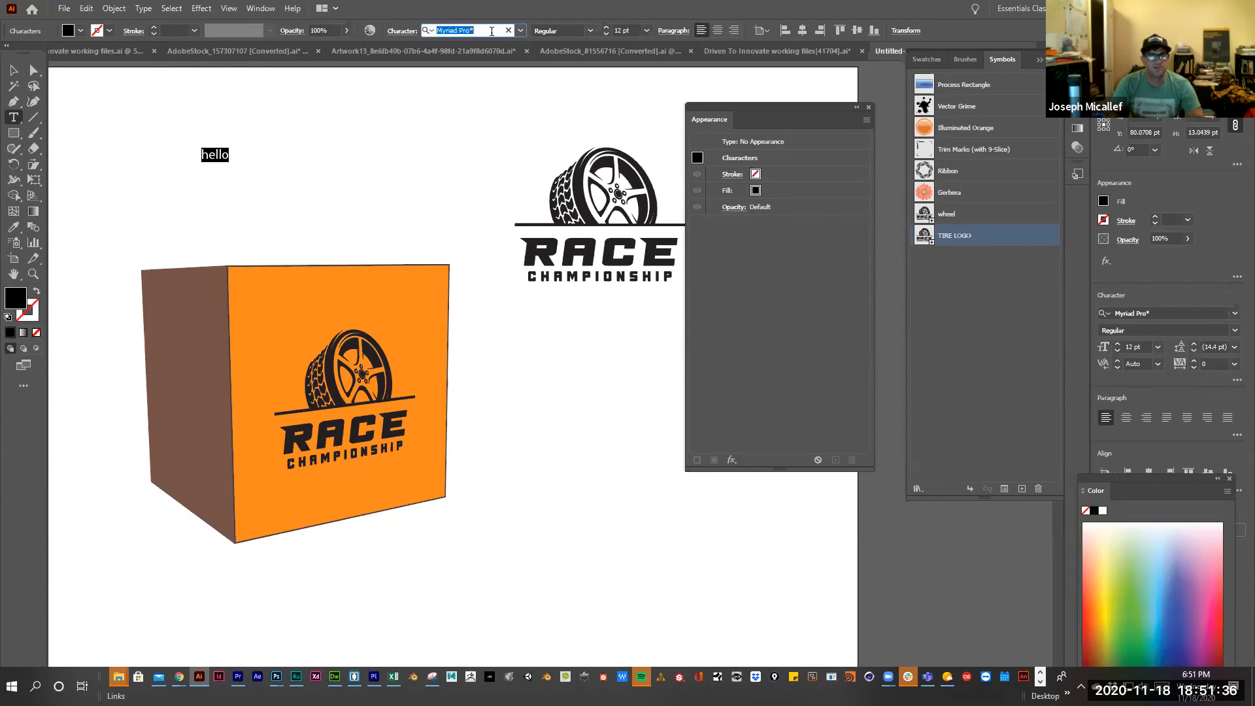
{"action": "left_click", "coordinate": [521, 31]}
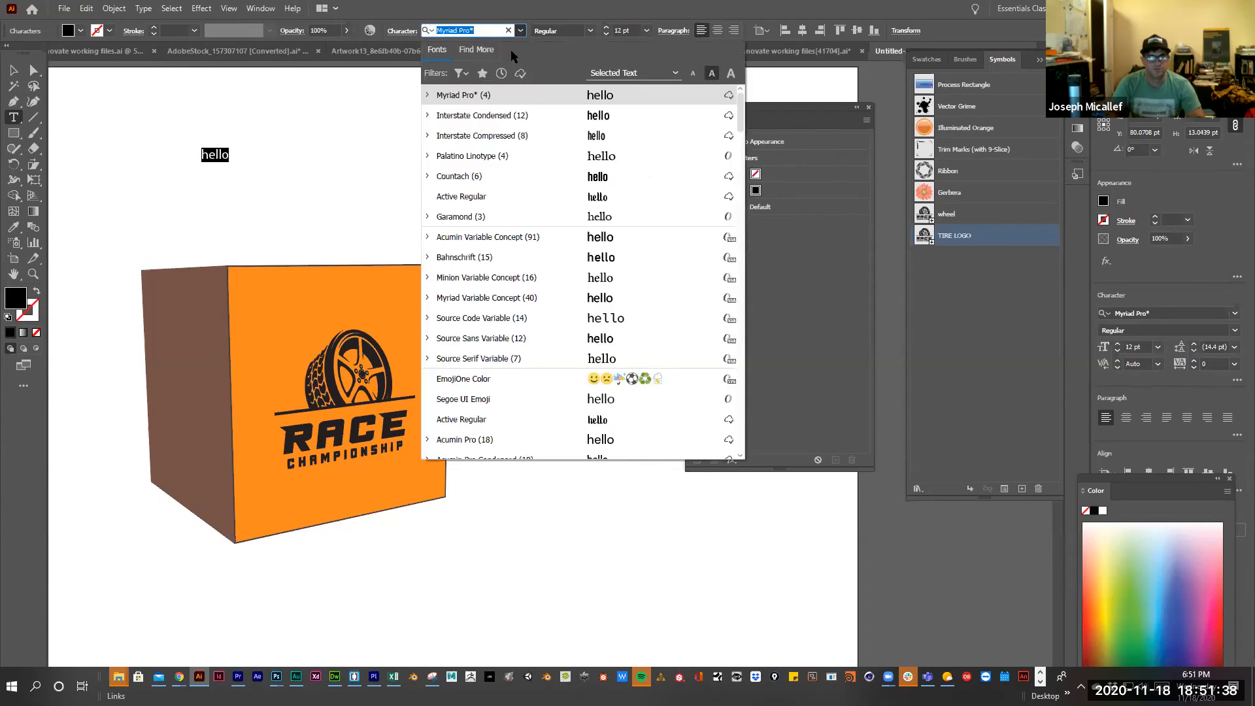
{"action": "scroll", "coordinate": [555, 281], "scroll_direction": "down", "scroll_amount": 4}
{"action": "scroll", "coordinate": [535, 338], "scroll_direction": "up", "scroll_amount": 4}
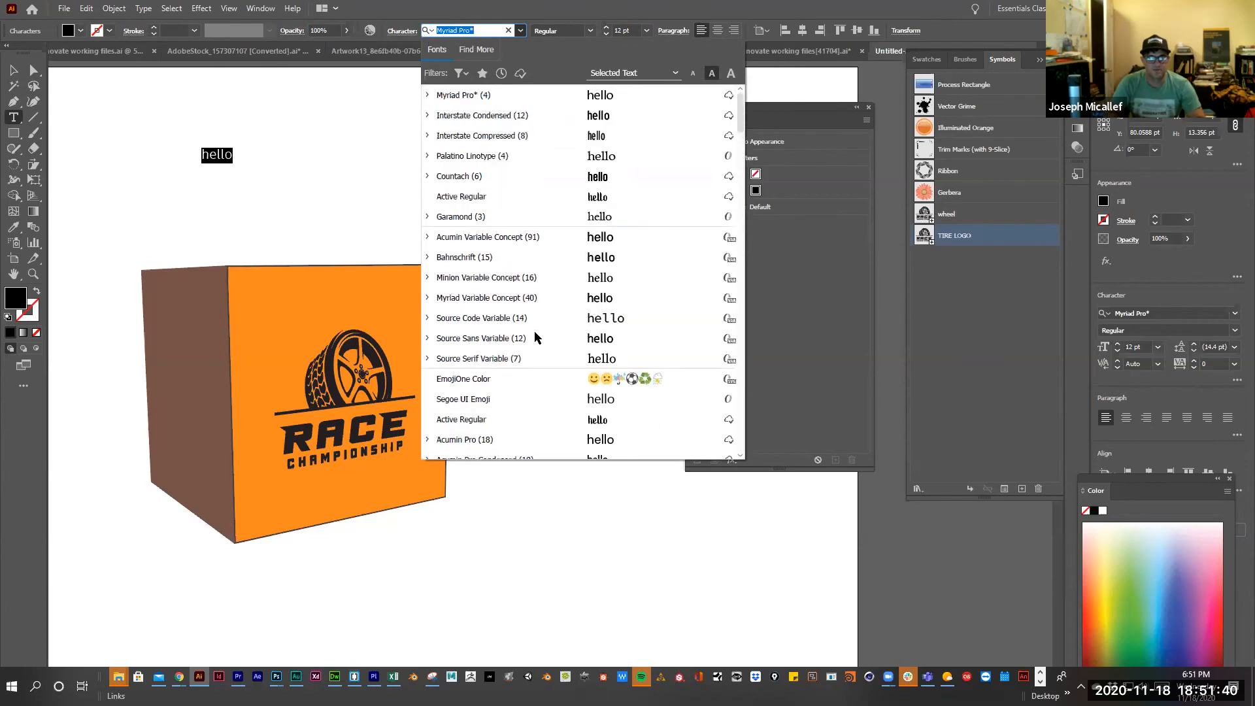
{"action": "scroll", "coordinate": [535, 338], "scroll_direction": "down", "scroll_amount": 3}
{"action": "scroll", "coordinate": [534, 338], "scroll_direction": "up", "scroll_amount": 1}
{"action": "scroll", "coordinate": [535, 338], "scroll_direction": "down", "scroll_amount": 4}
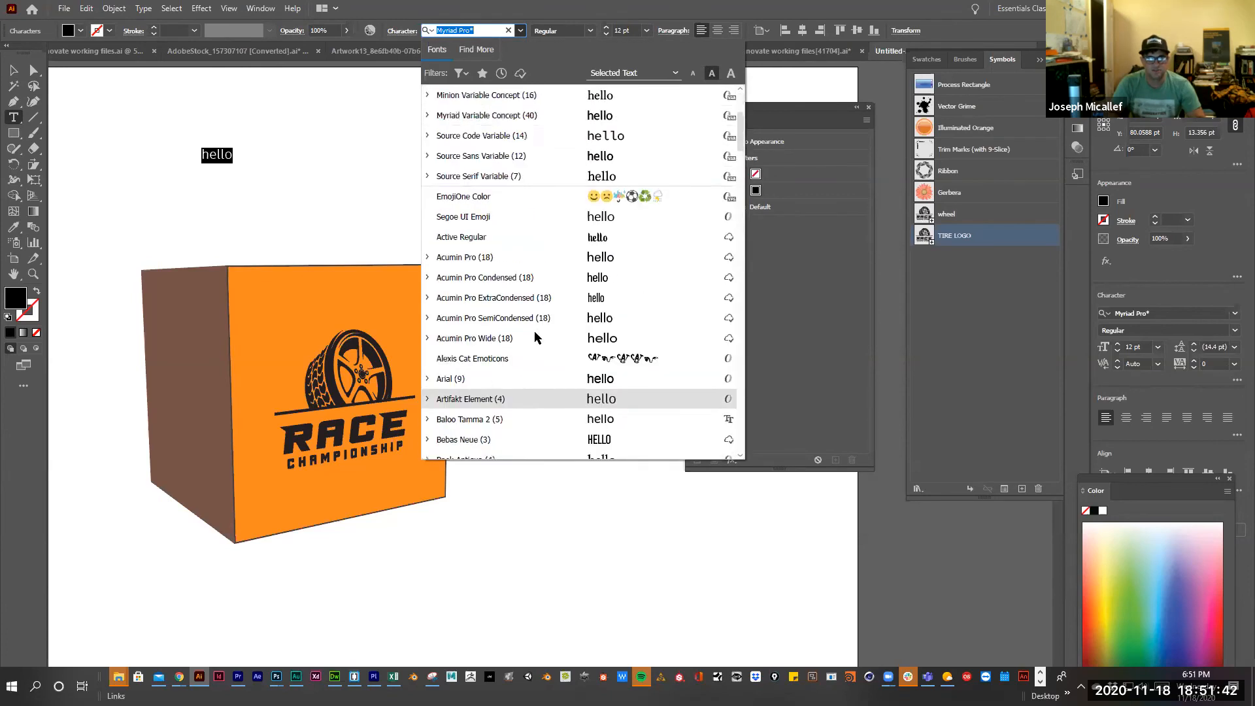
{"action": "scroll", "coordinate": [534, 338], "scroll_direction": "down", "scroll_amount": 1}
{"action": "left_click", "coordinate": [560, 316]}
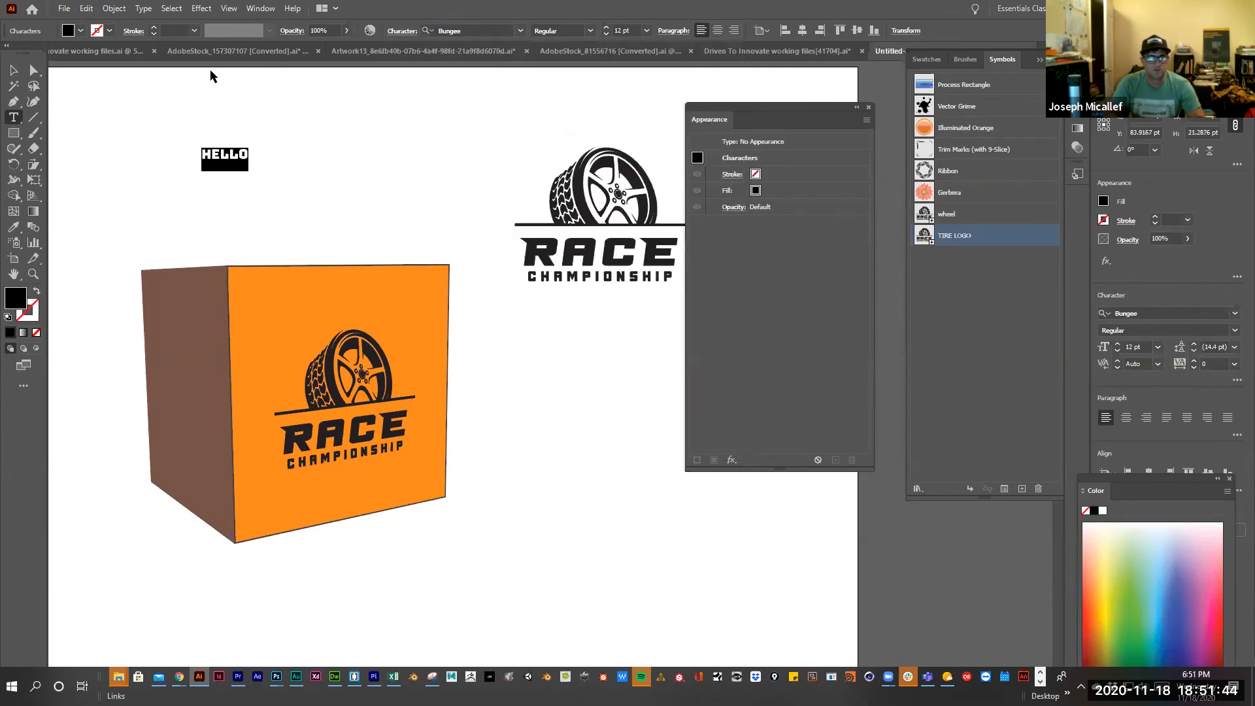
Scale the HELLO text up to about 62 pt and convert it to outlines
{"action": "left_click", "coordinate": [13, 70]}
{"action": "left_click_drag", "start_coordinate": [249, 170], "coordinate": [439, 268]}
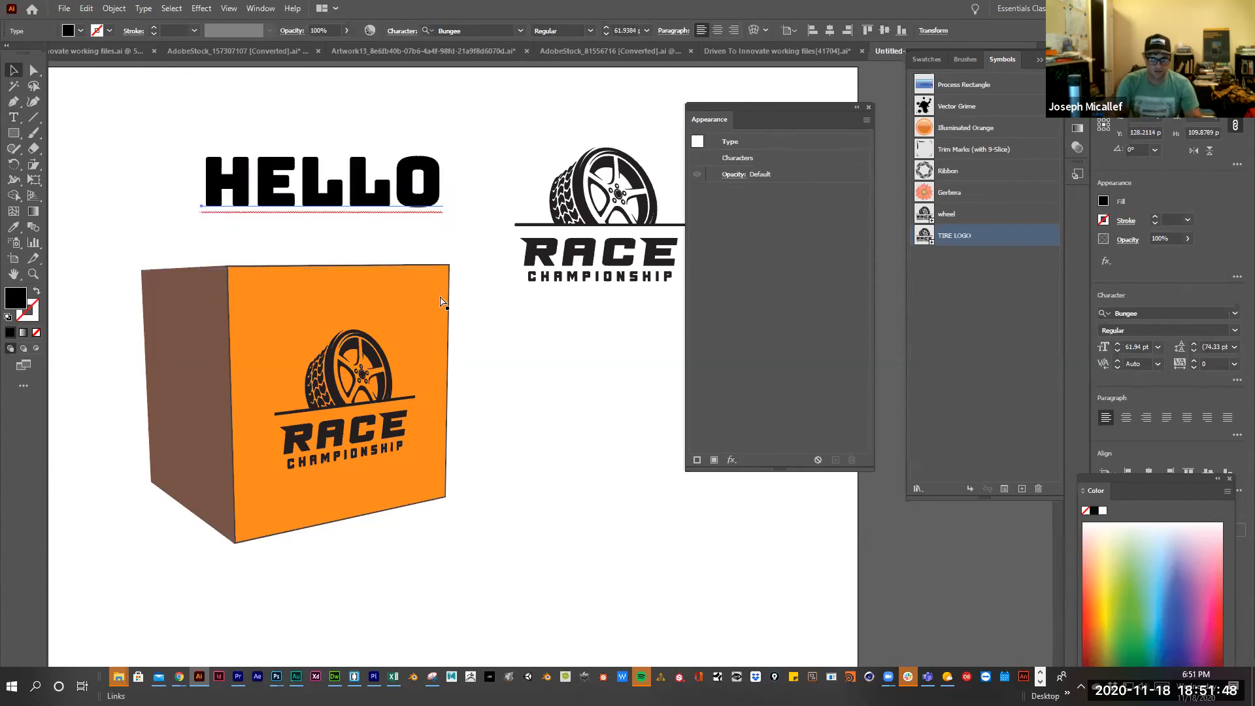
{"action": "key", "text": "ctrl+shift+o"}
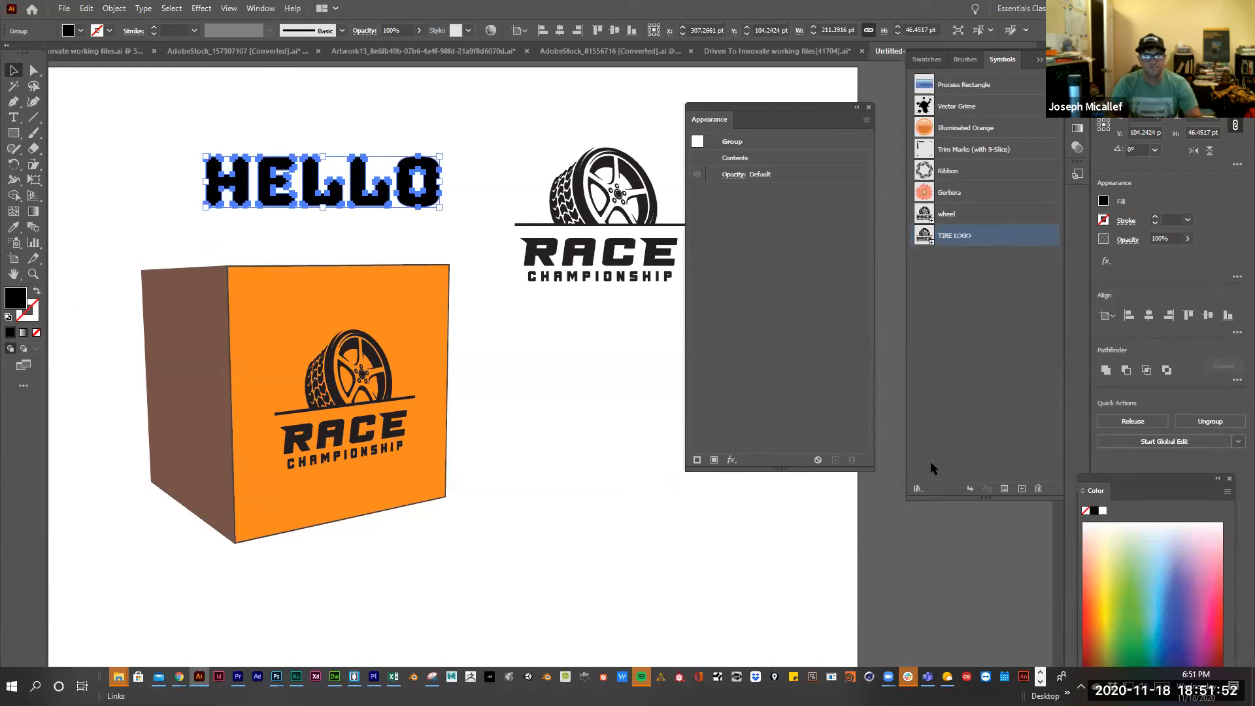
Fill the outlined HELLO lettering with light pink, hex EFA5BB
{"action": "left_click", "coordinate": [114, 290]}
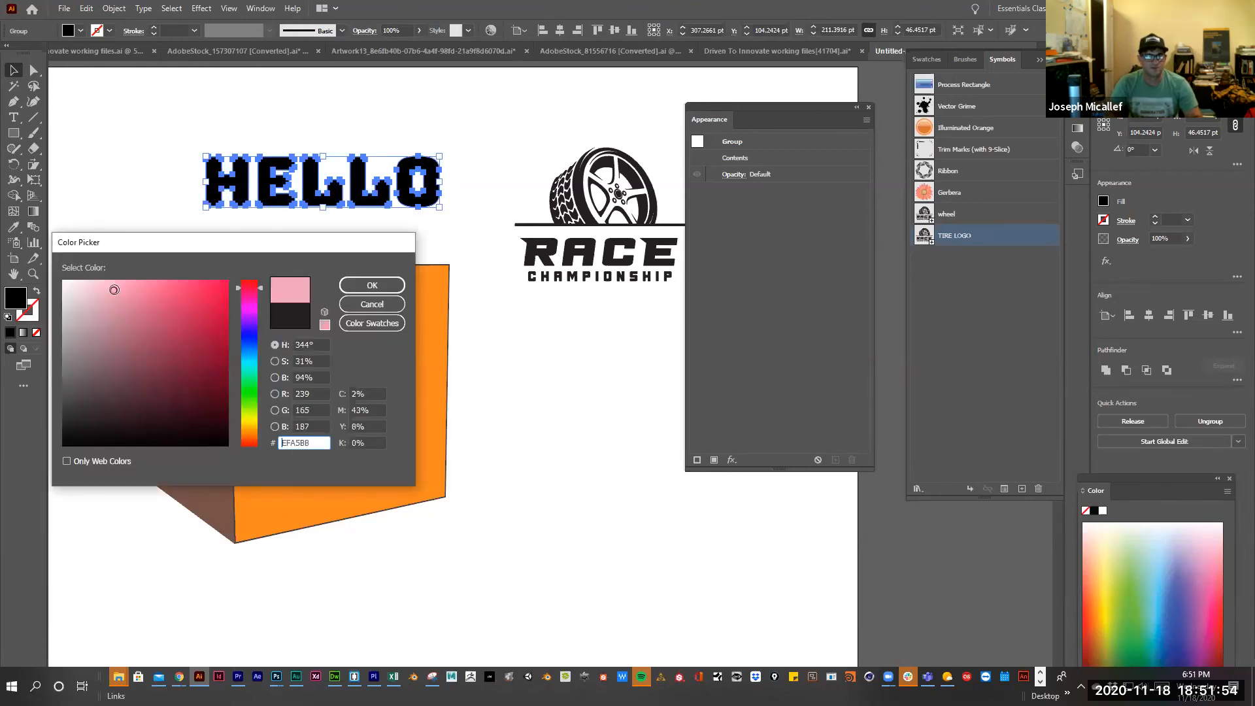
{"action": "left_click", "coordinate": [382, 291]}
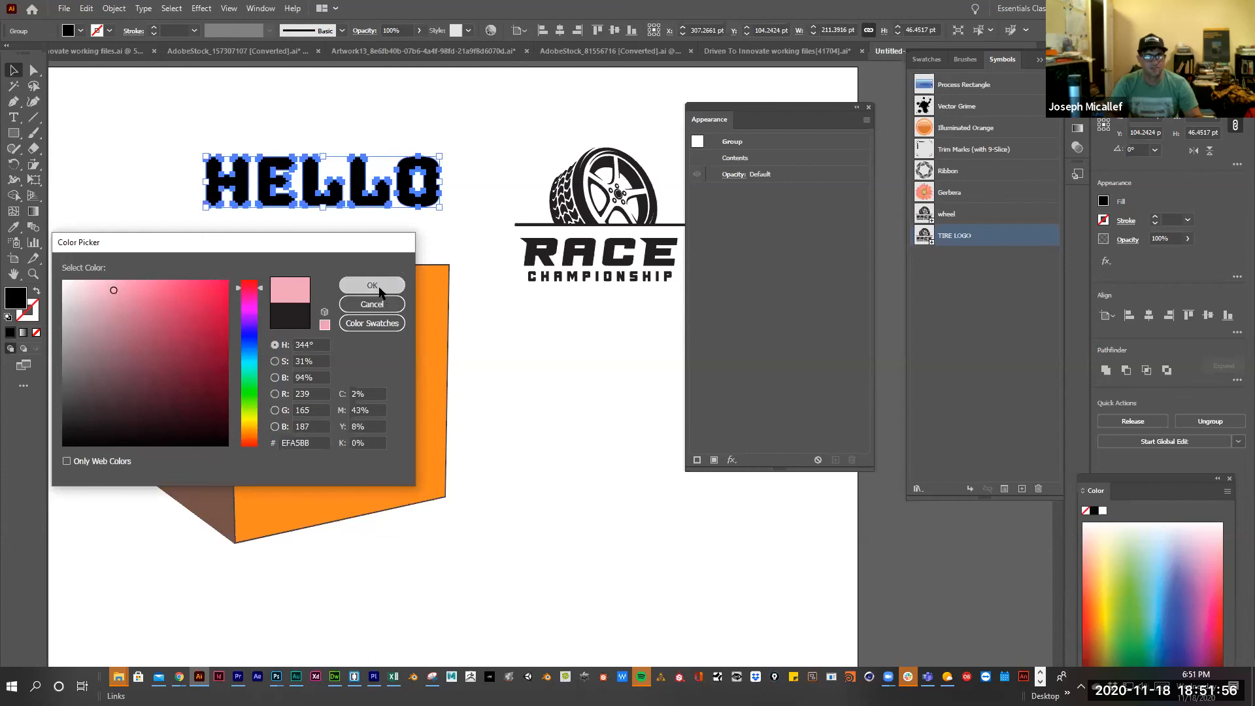
{"action": "left_click", "coordinate": [379, 289]}
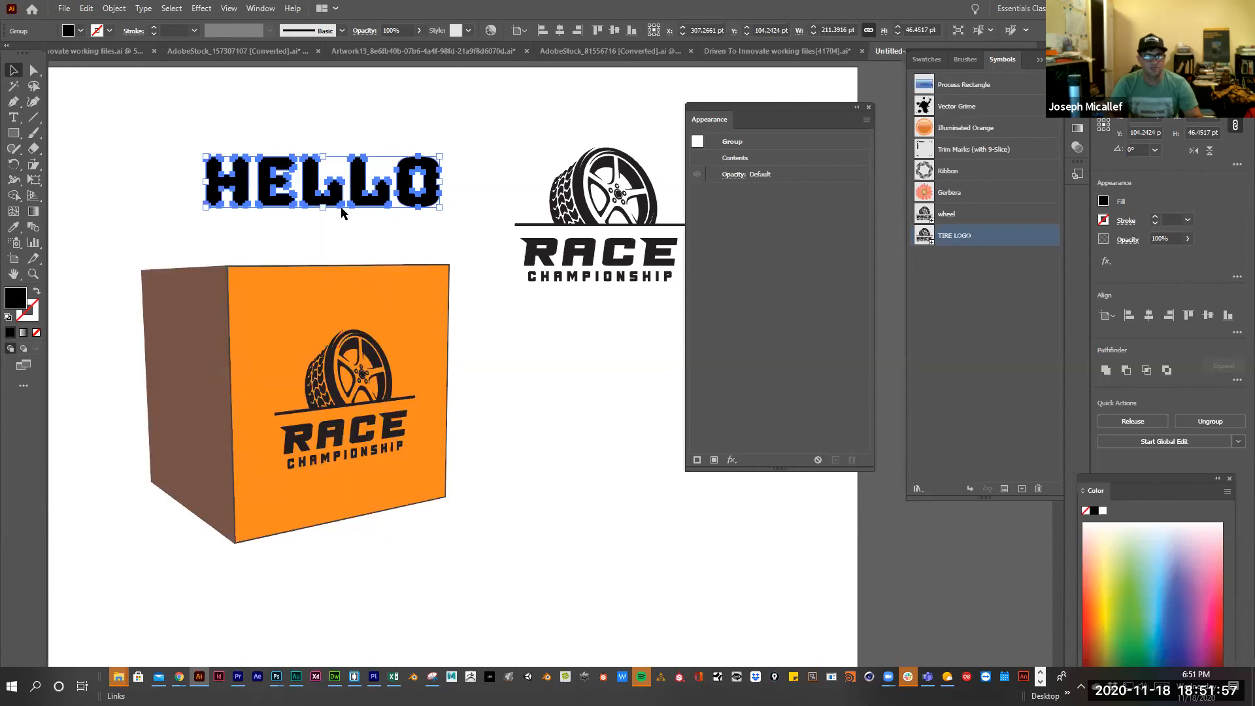
Start a 3D Extrude & Bevel effect on the HELLO lettering with rotation angles of -8°, -18° and 3°
{"action": "left_click", "coordinate": [289, 187]}
{"action": "left_click", "coordinate": [194, 10]}
{"action": "mouse_move", "coordinate": [227, 83]}
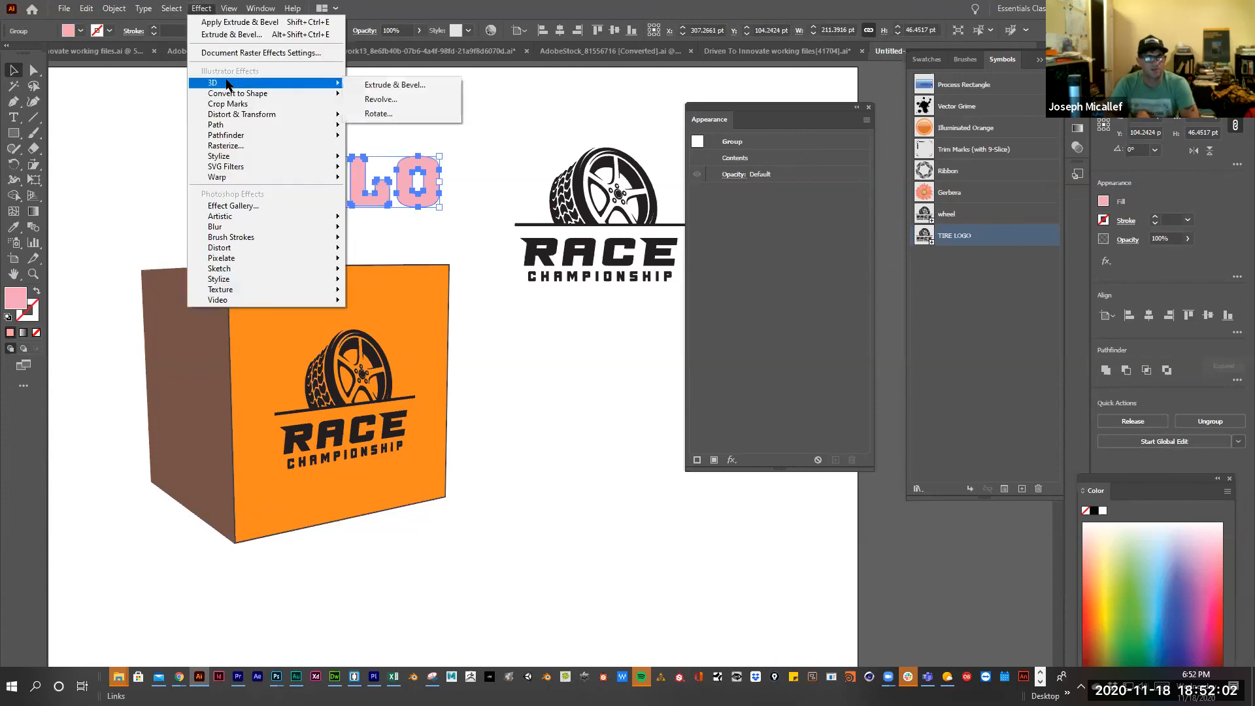
{"action": "left_click", "coordinate": [395, 85]}
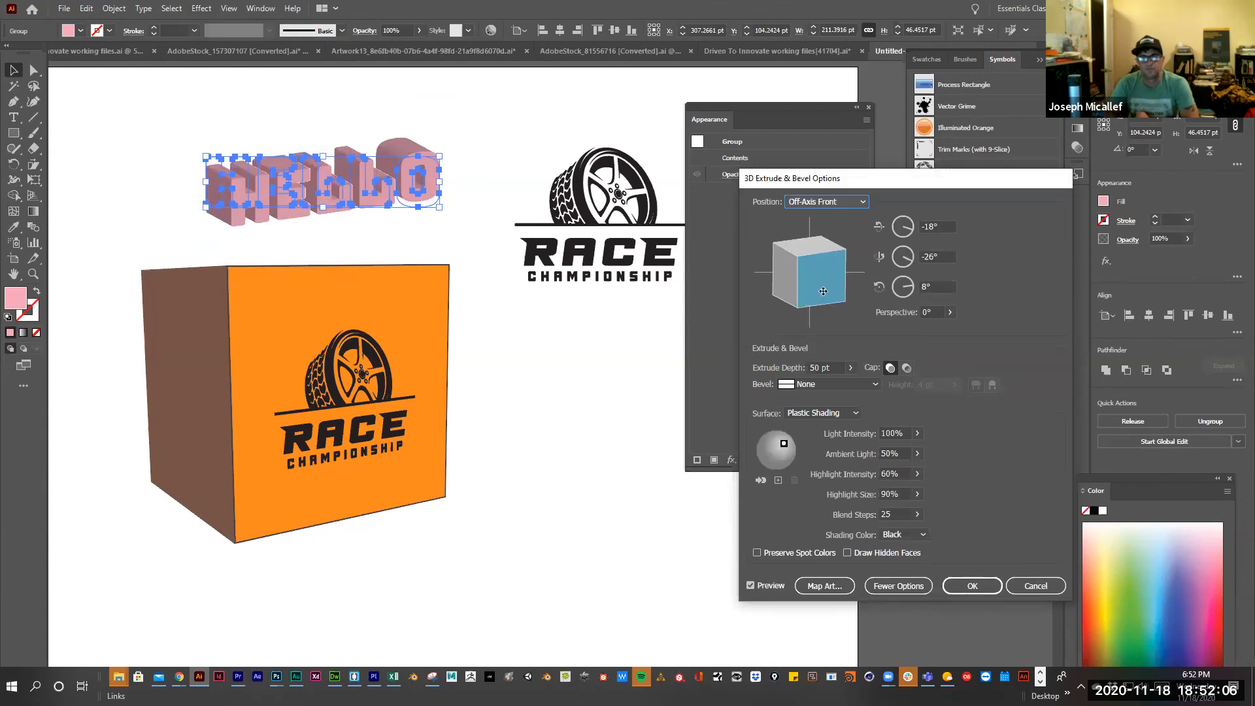
{"action": "left_click_drag", "start_coordinate": [781, 283], "coordinate": [820, 288]}
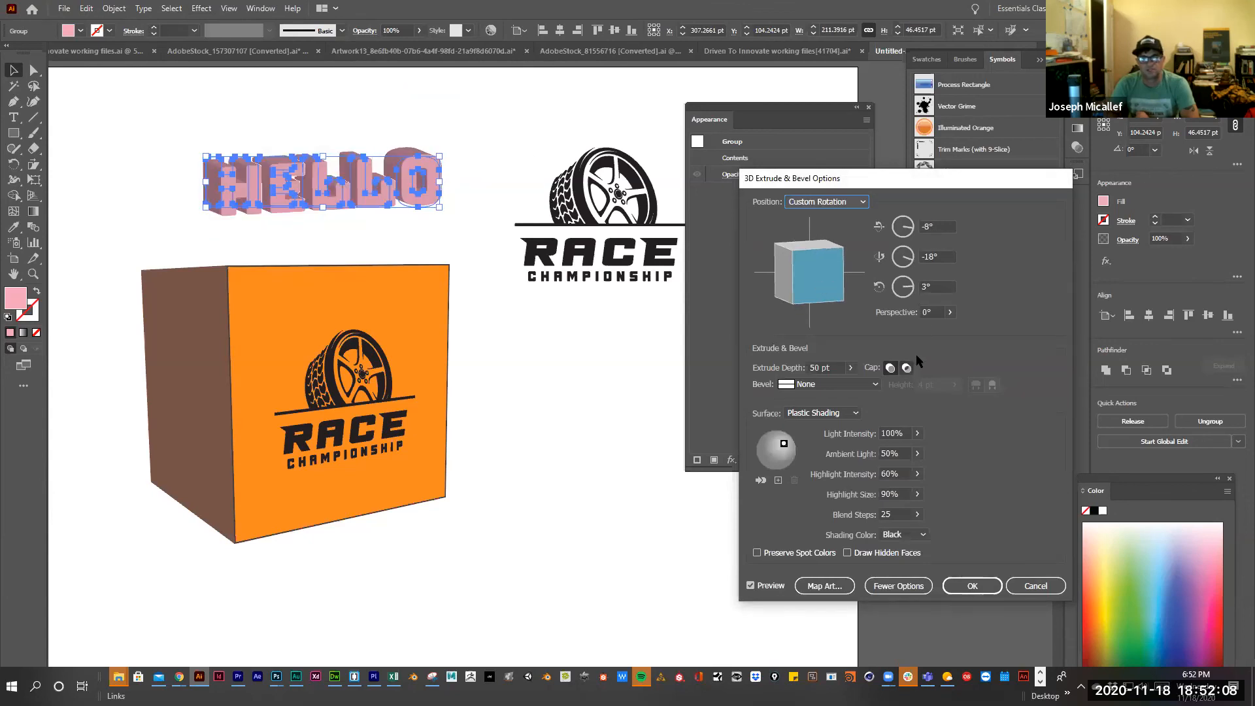
Give the HELLO extrusion 61° perspective and a Classic bevel, apply the effect and leave the lettering deselected
{"action": "left_click", "coordinate": [949, 312]}
{"action": "left_click_drag", "start_coordinate": [915, 327], "coordinate": [917, 329]}
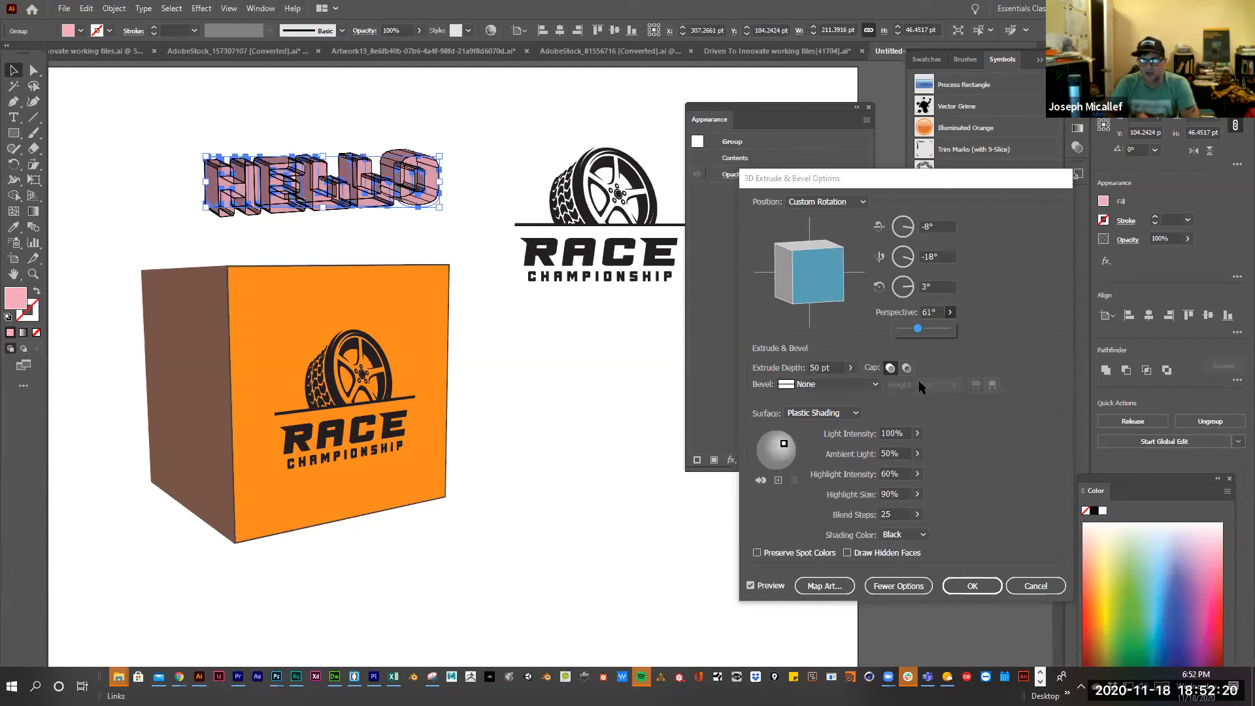
{"action": "left_click", "coordinate": [857, 383]}
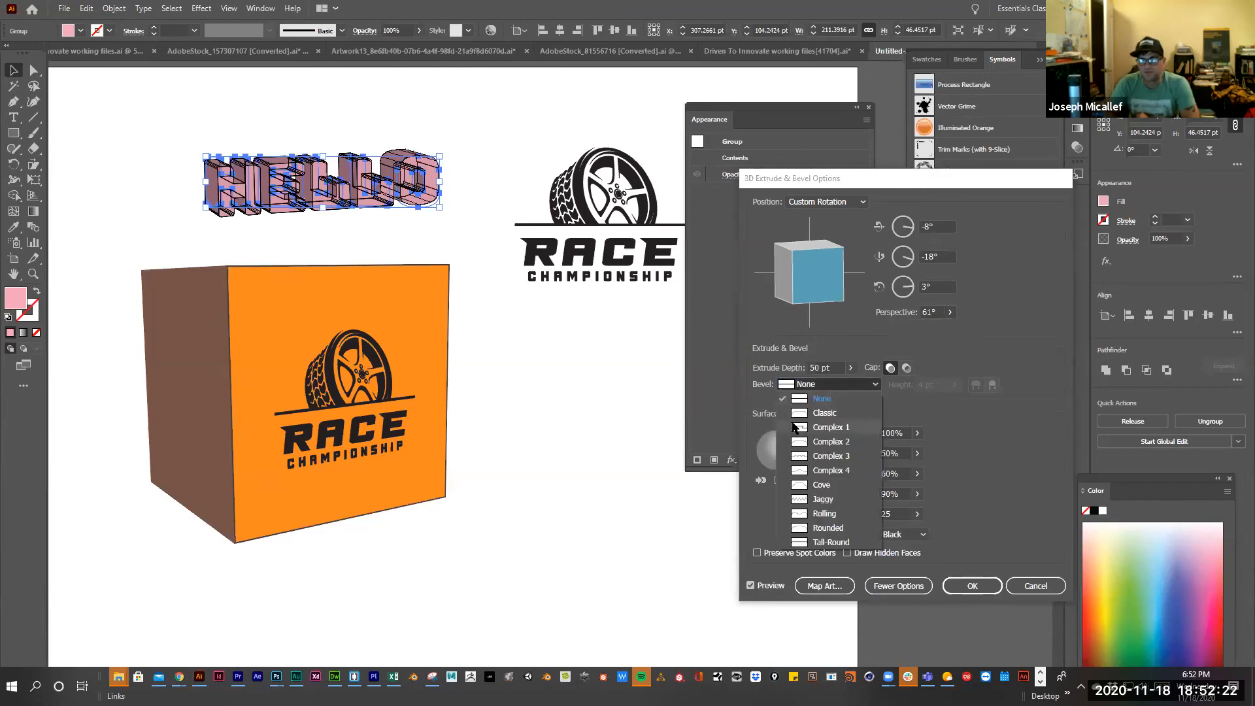
{"action": "left_click", "coordinate": [819, 413]}
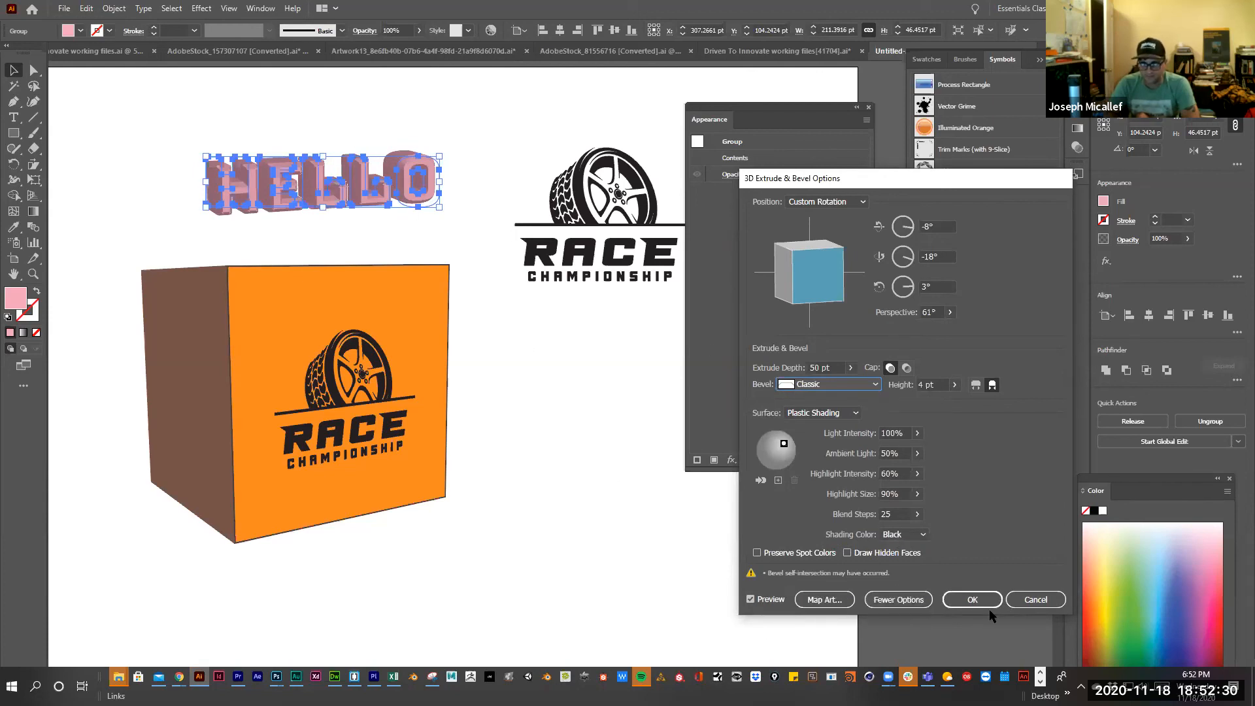
{"action": "left_click", "coordinate": [974, 599]}
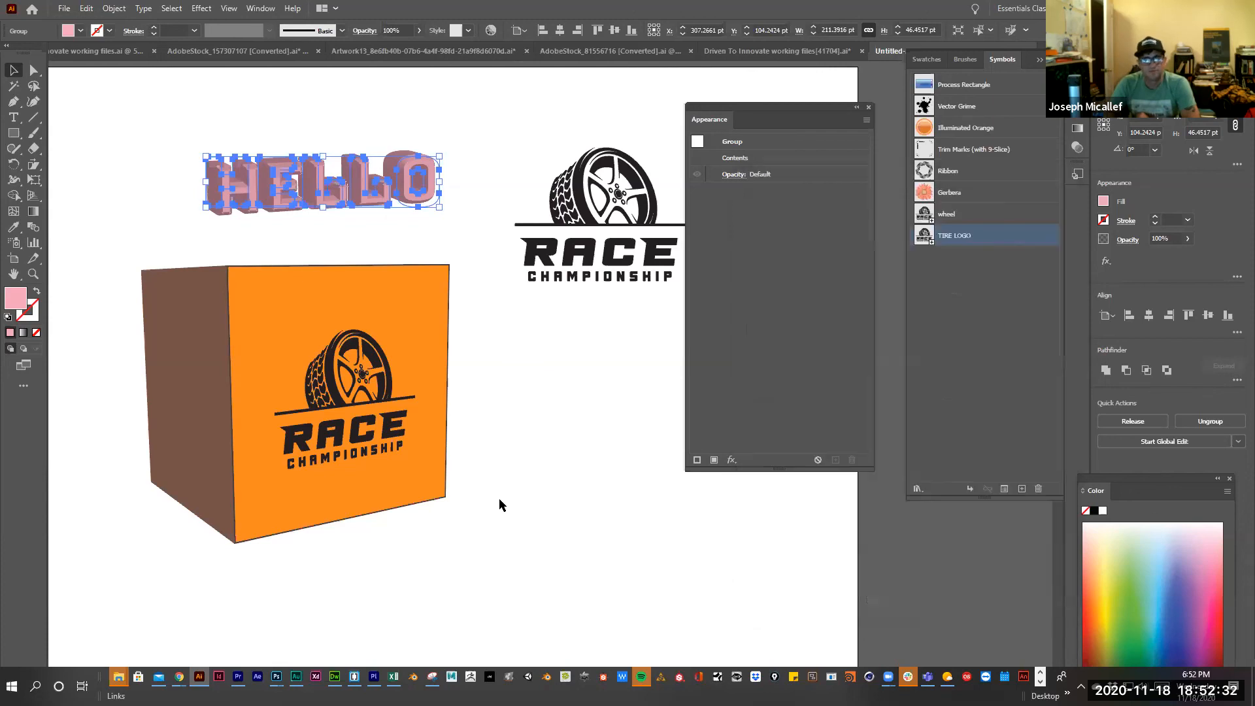
{"action": "left_click", "coordinate": [481, 272]}
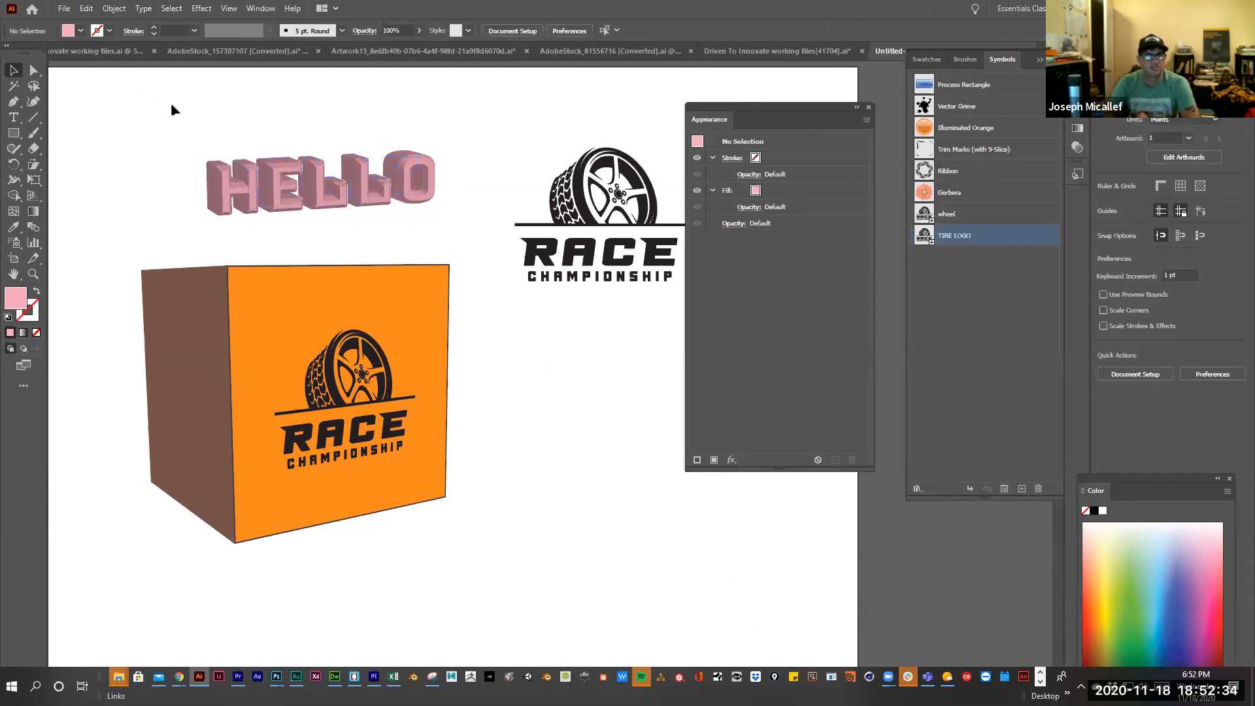
{"action": "left_click", "coordinate": [273, 193]}
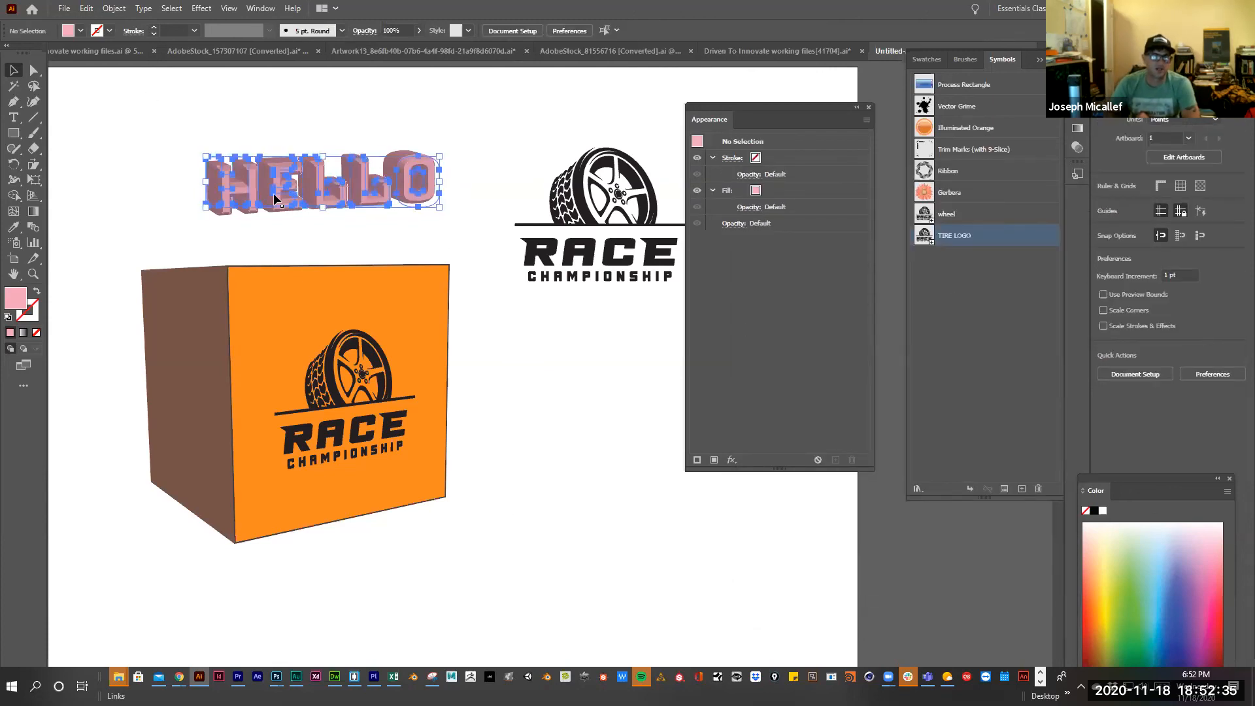
{"action": "left_click", "coordinate": [173, 64]}
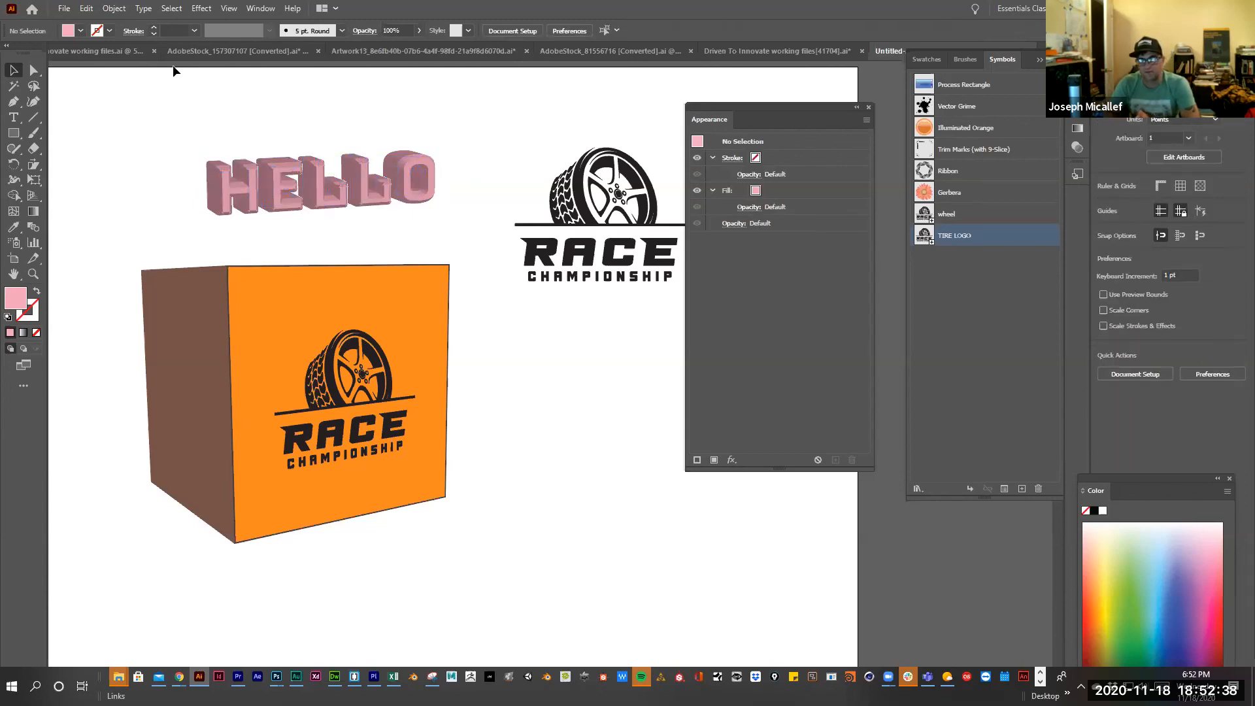